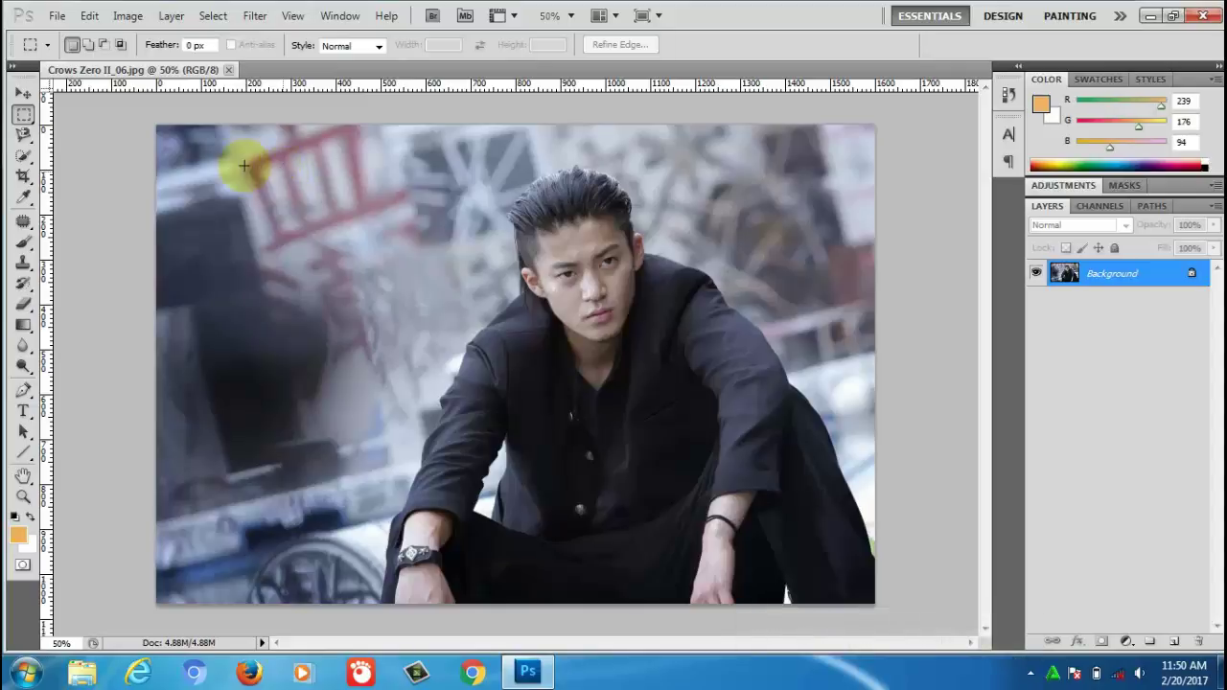
- Select the Move tool, then switch to the Horizontal Type tool
left_click(24, 93)
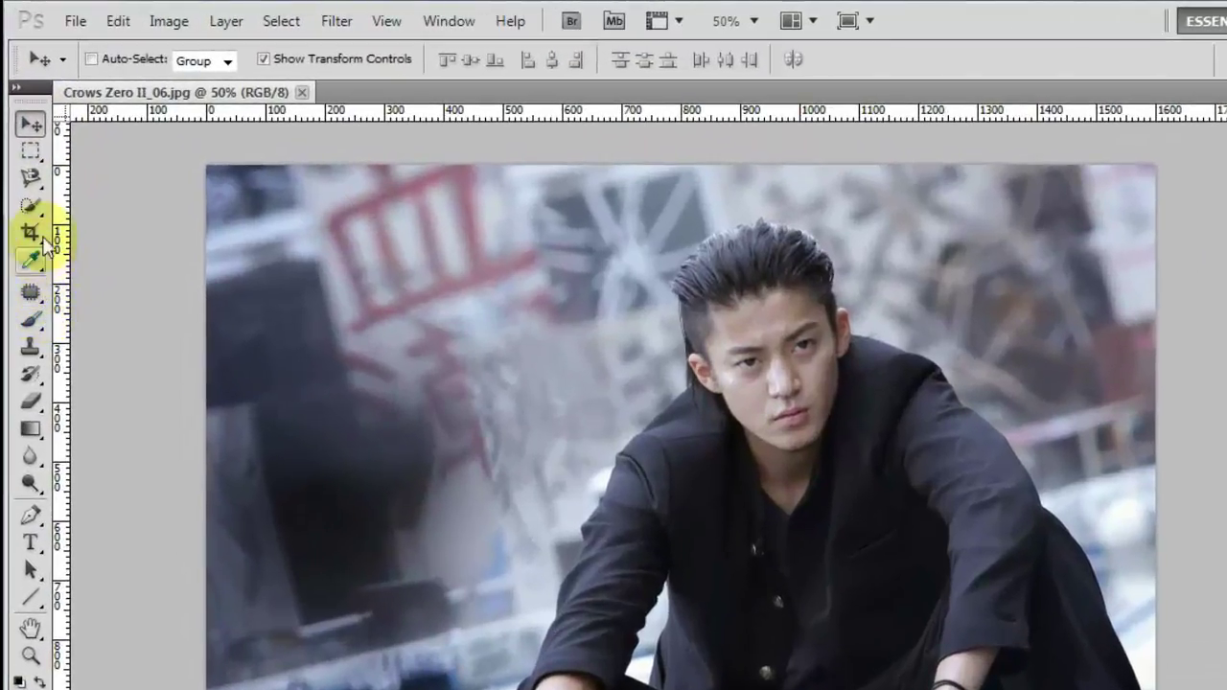
left_click(38, 546)
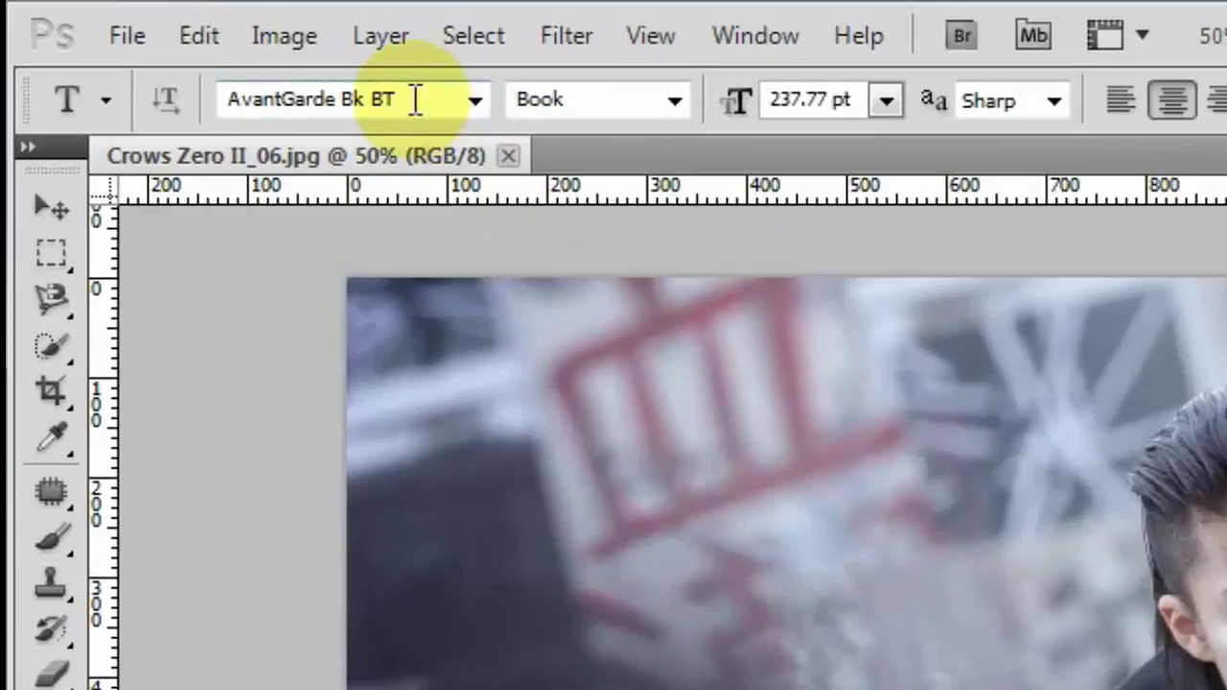
- Set the type font family to Lemon/Milk
left_click(415, 99)
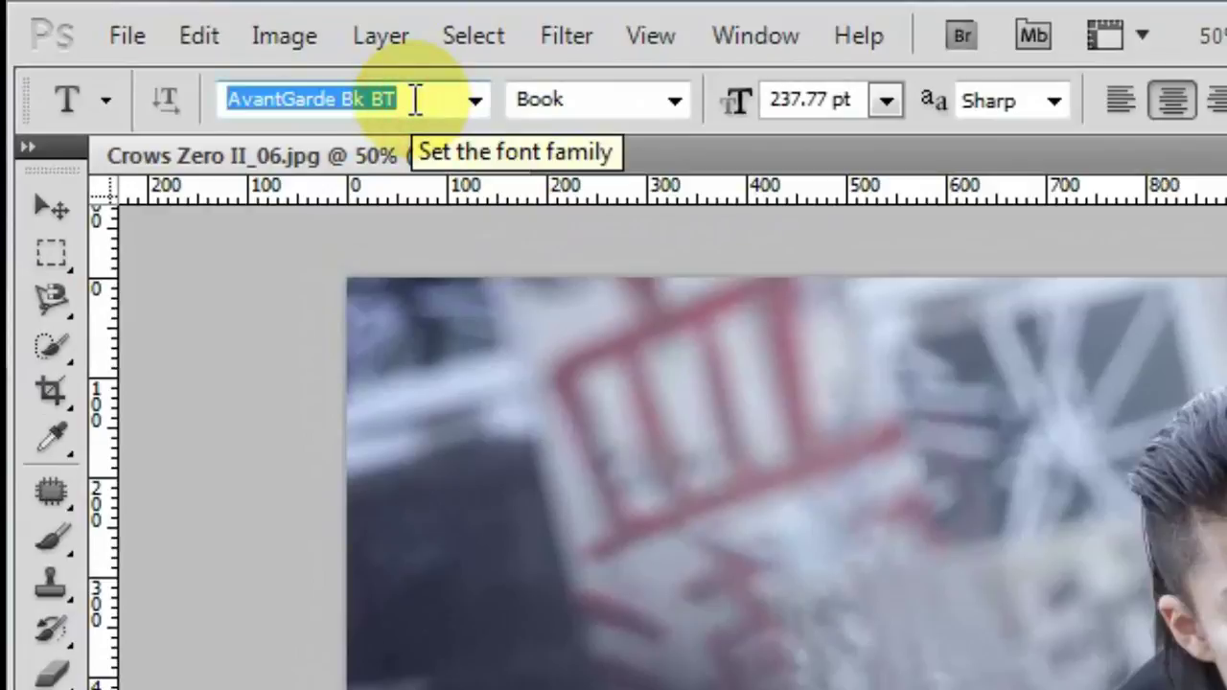
type("Lemon/Milk")
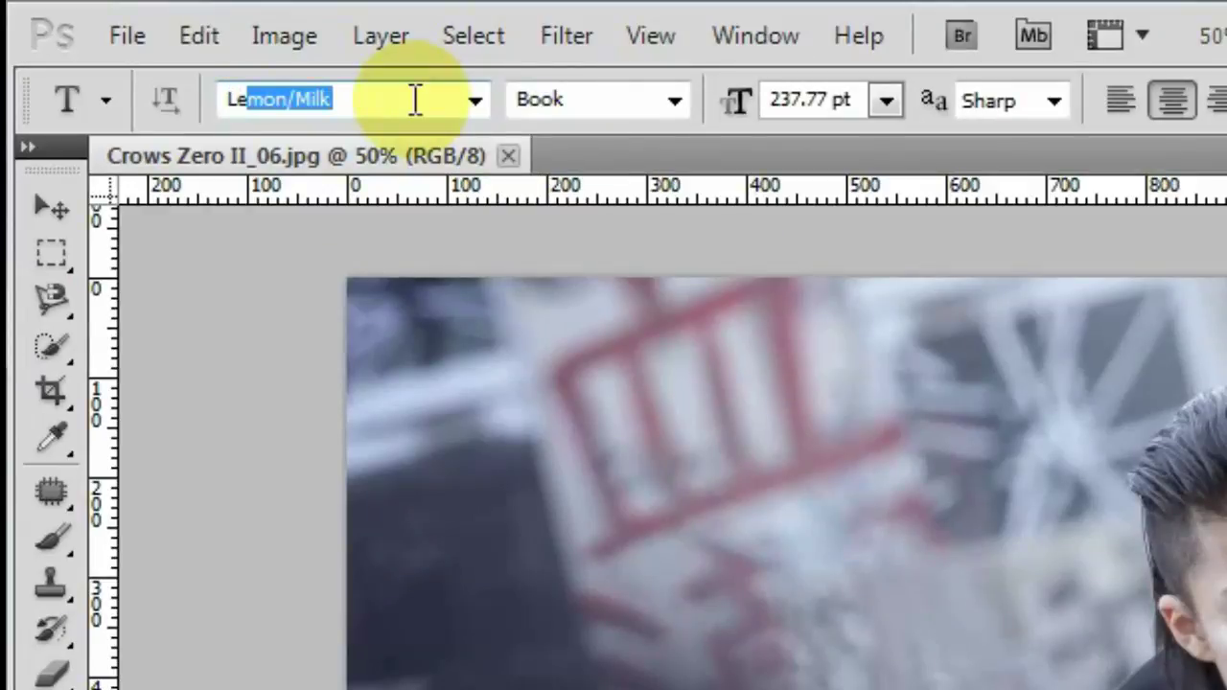
key("Return")
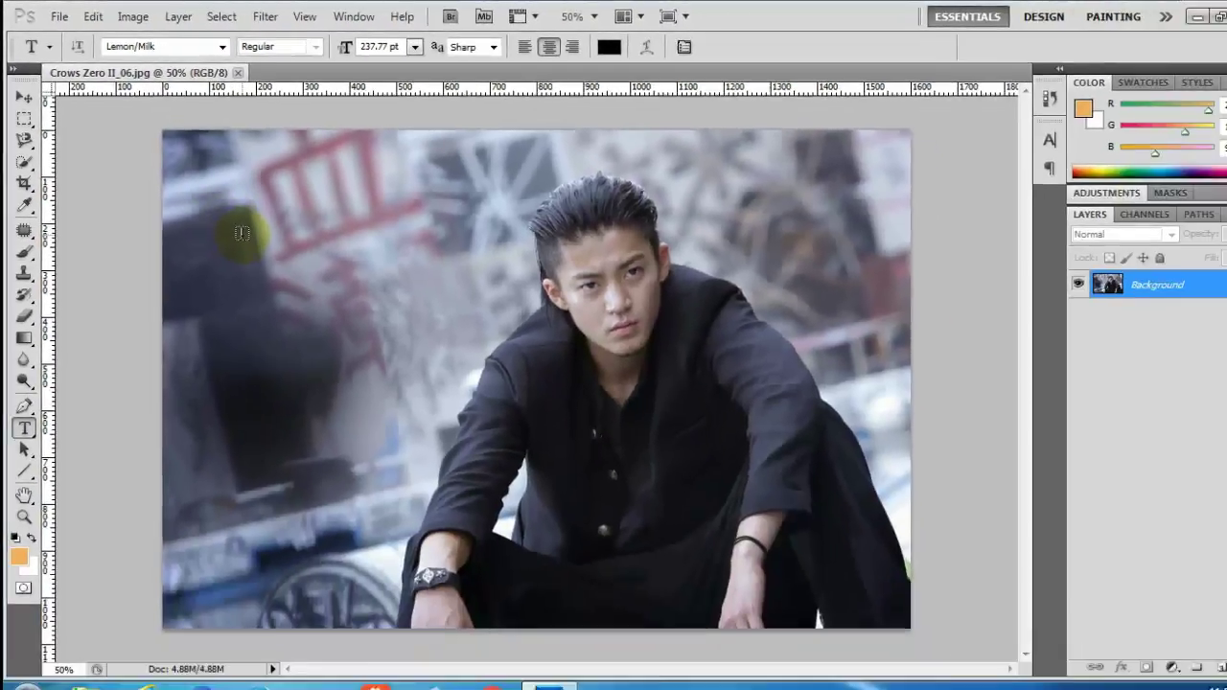
- Type TAKIYA and GENJI on two lines at the photo's top left
left_click(241, 232)
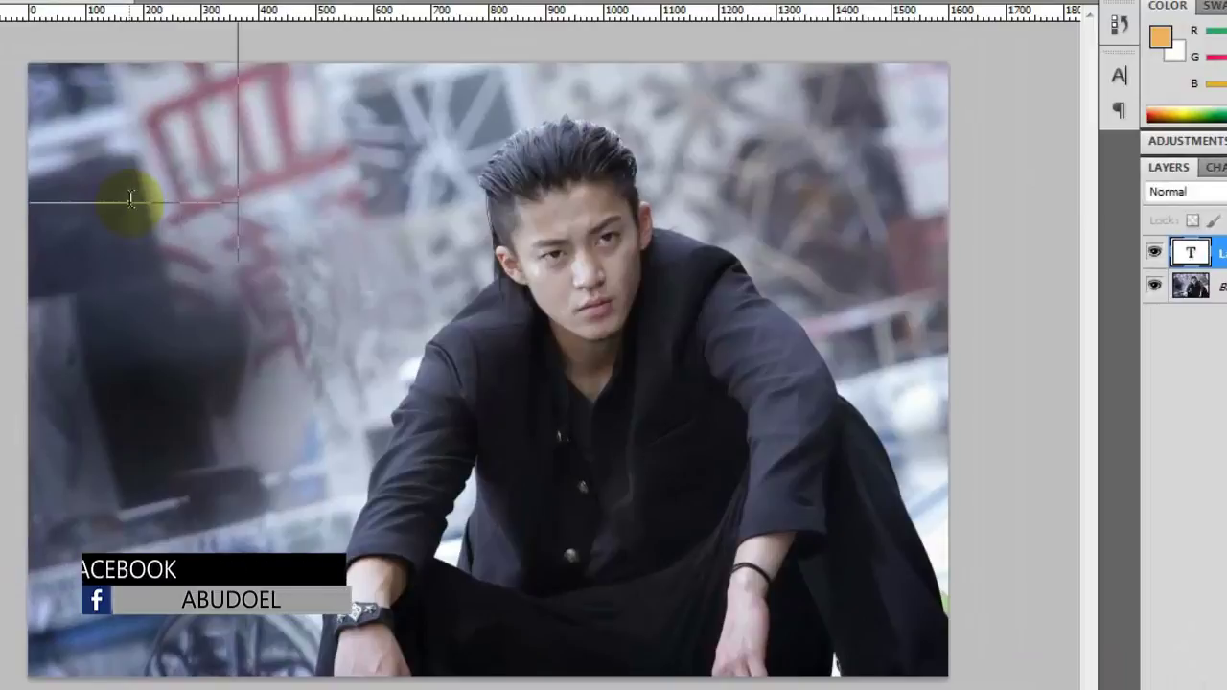
type("IA")
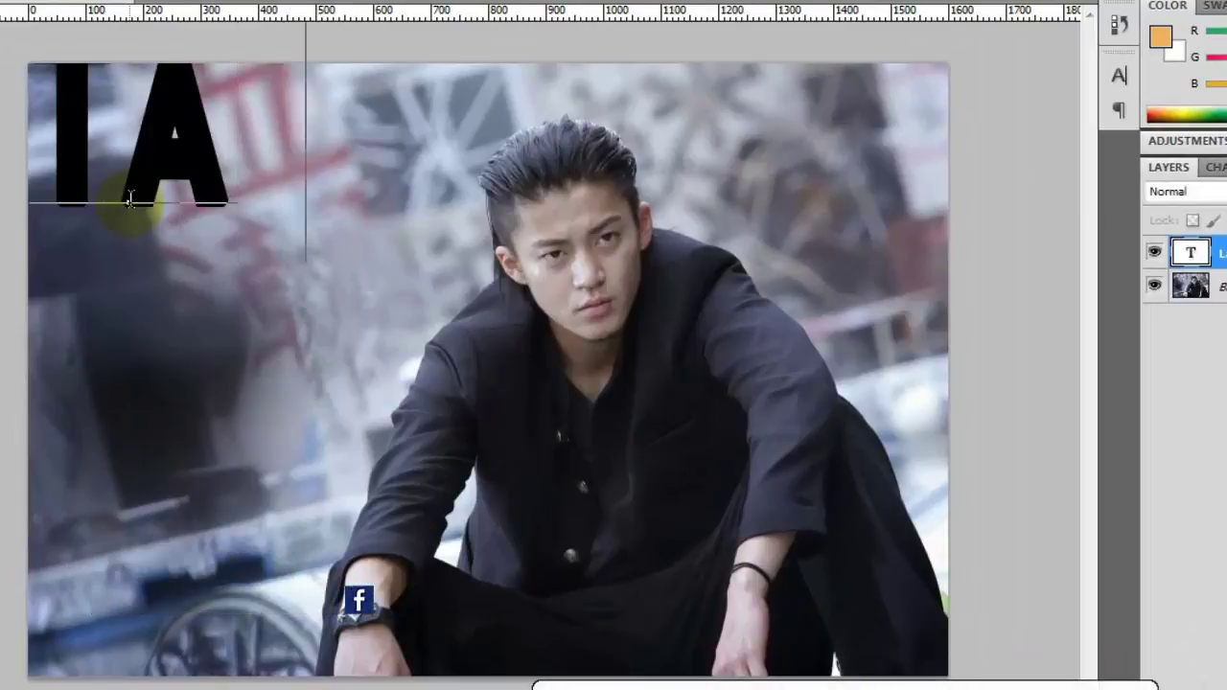
type("KIYA")
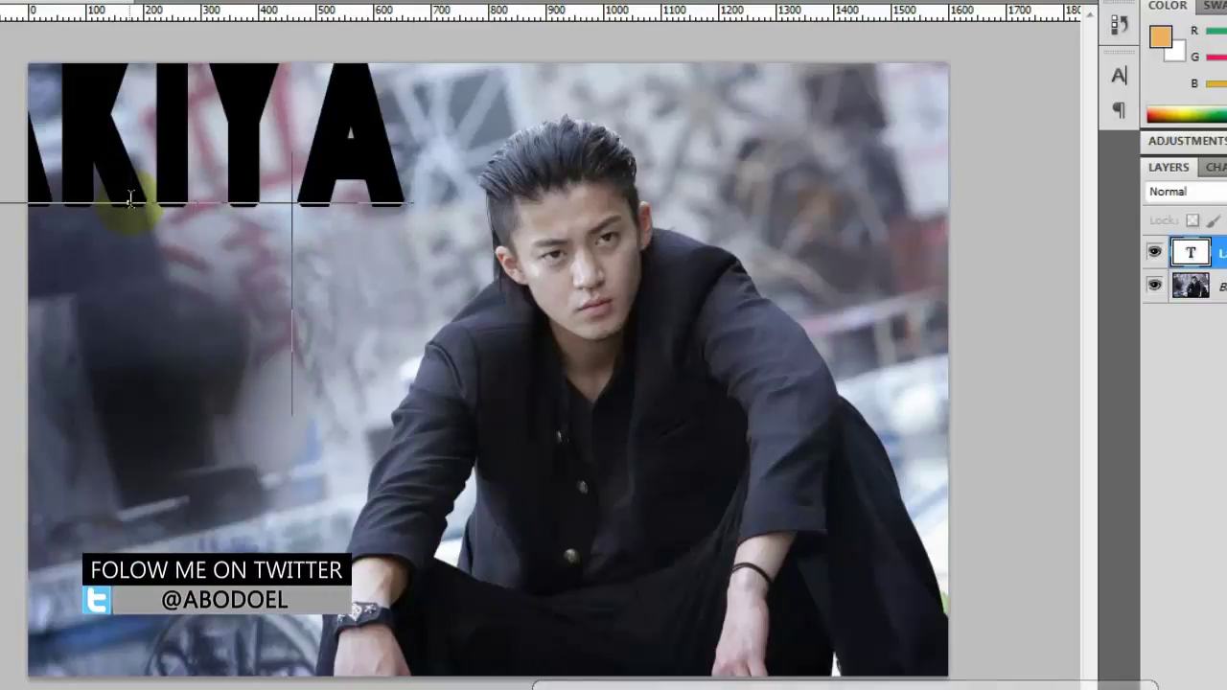
key("Return")
type("ENJI")
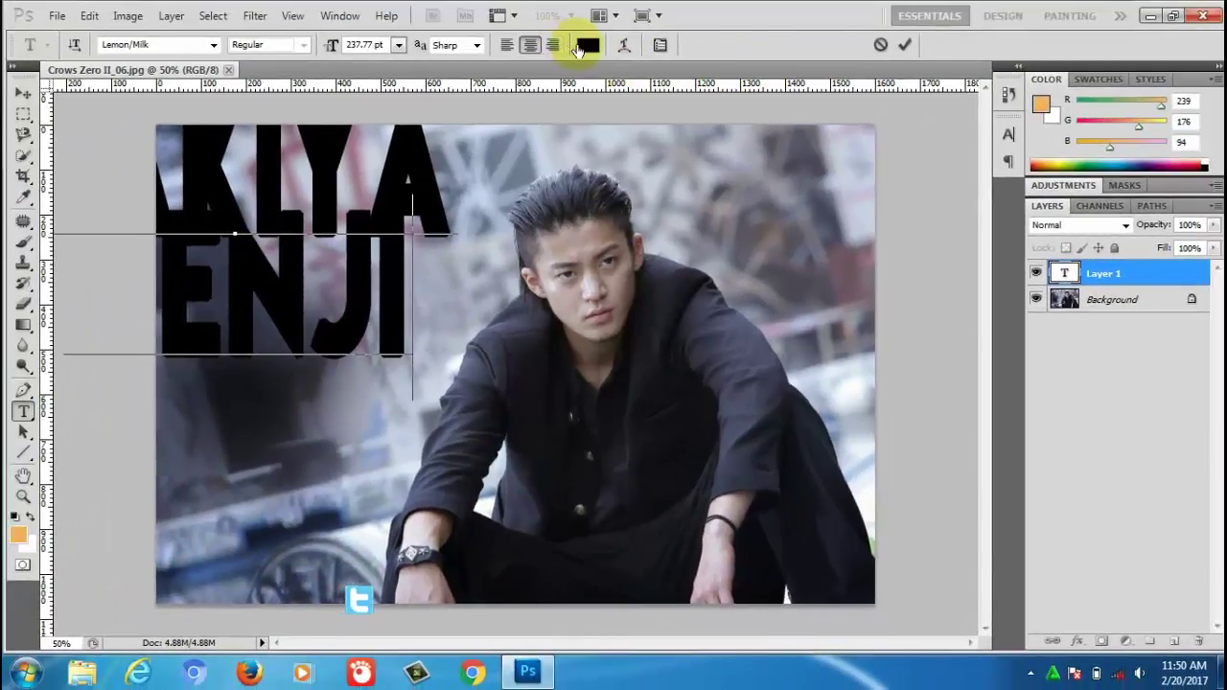
- Choose a new text colour and commit the TAKIYA GENJI text
left_click(588, 46)
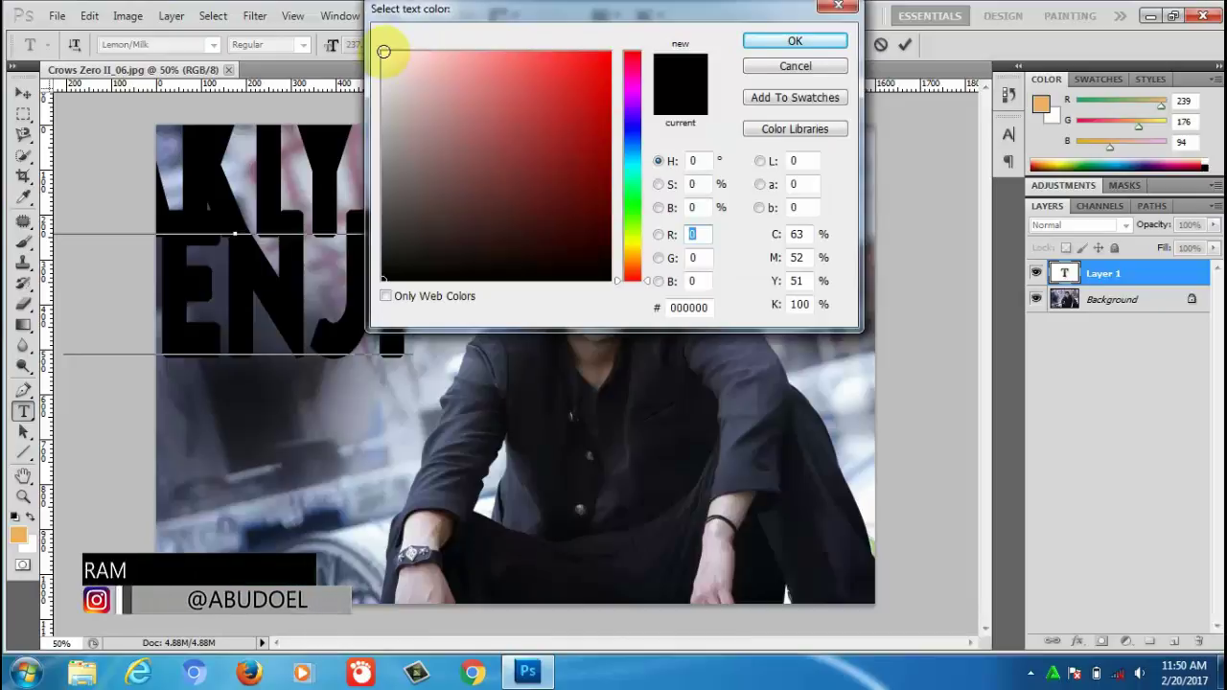
left_click(384, 52)
left_click(785, 44)
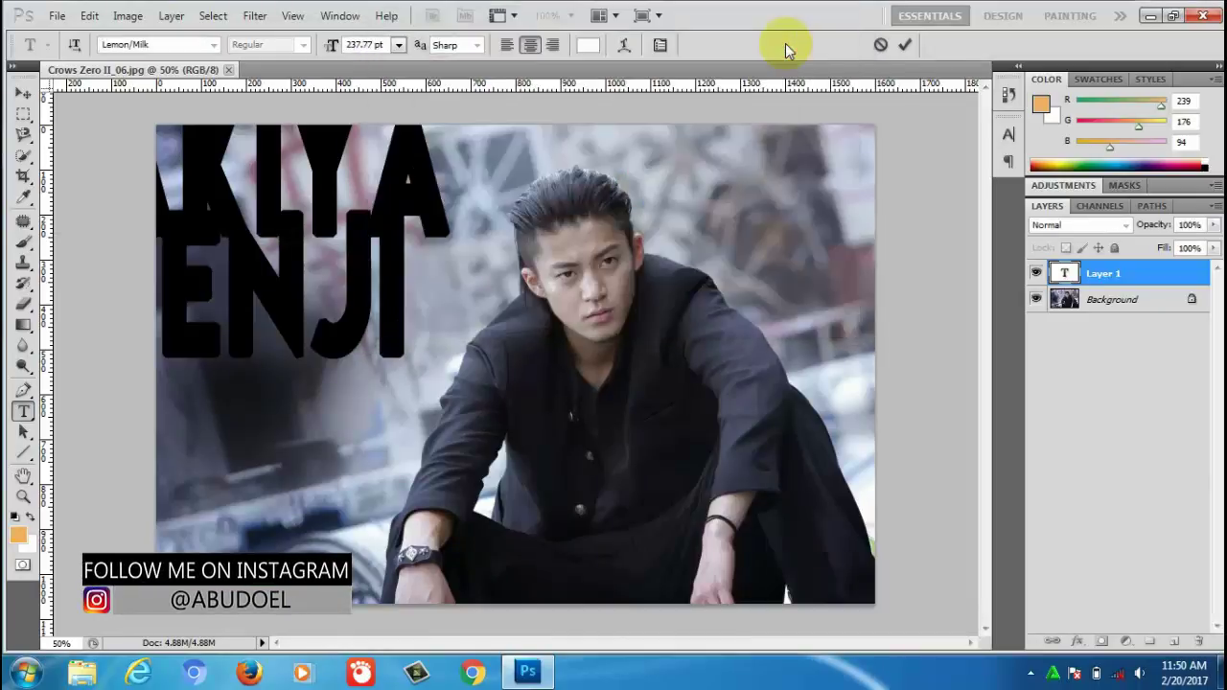
left_click(906, 47)
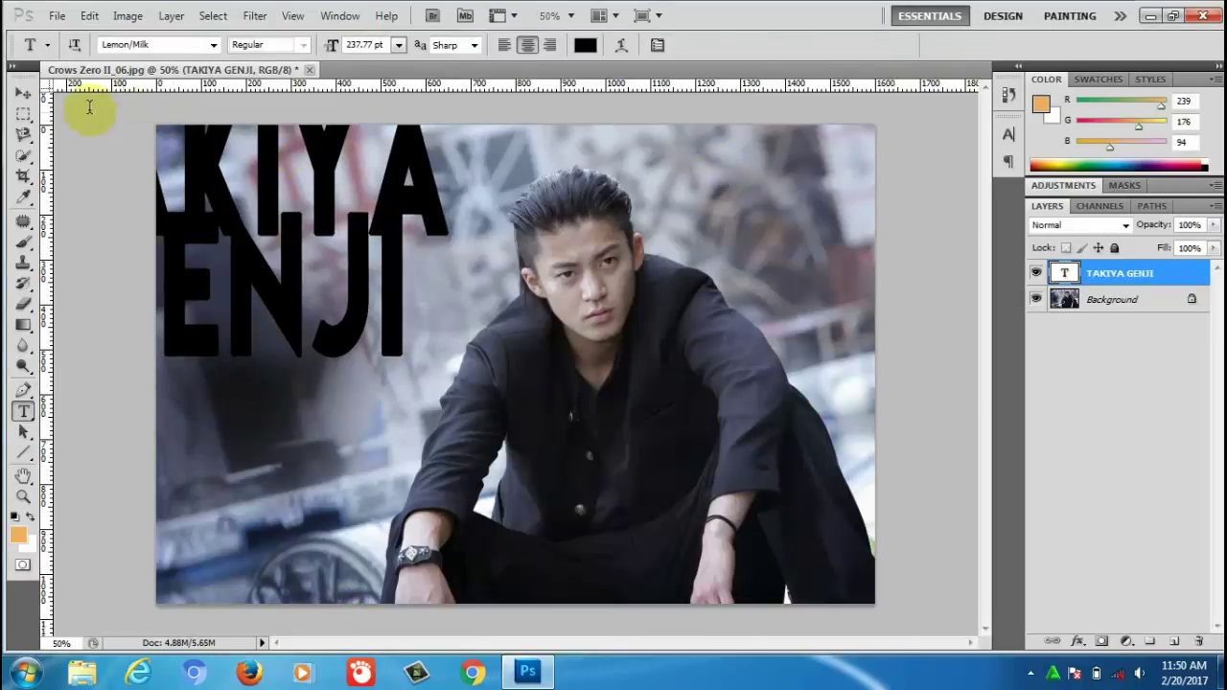
- Move the text layer to the centre of the photo over the man
left_click(19, 93)
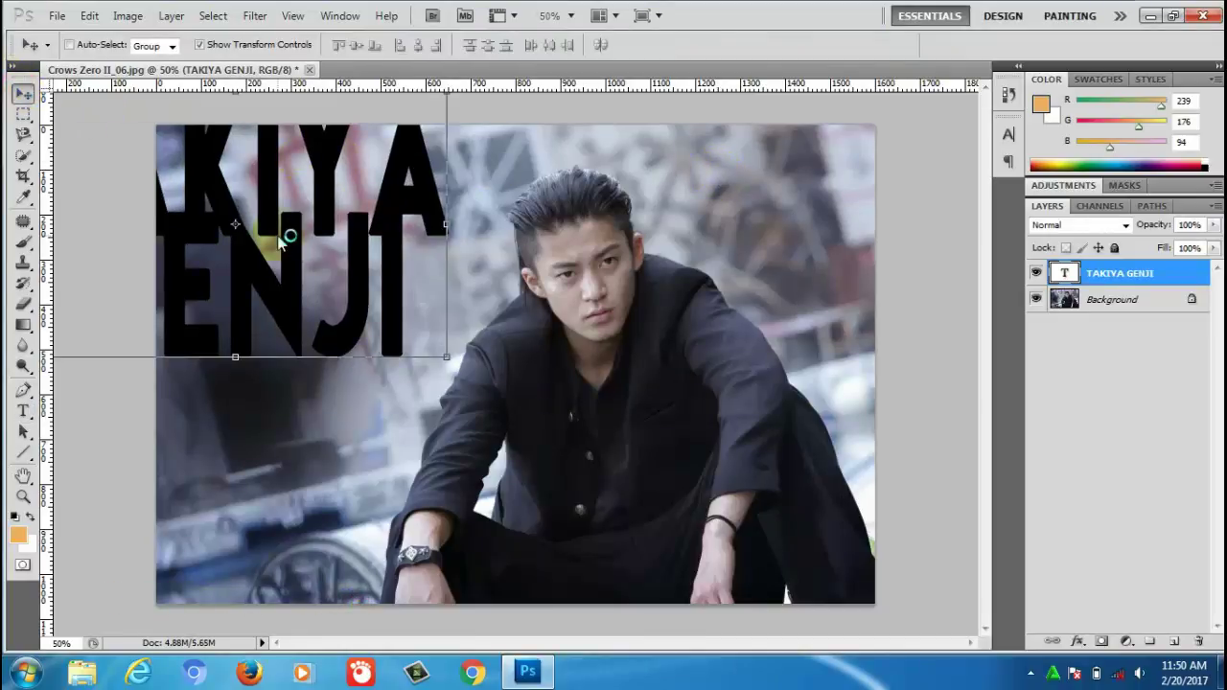
left_click_drag(279, 244, 285, 241)
left_click_drag(484, 306, 699, 360)
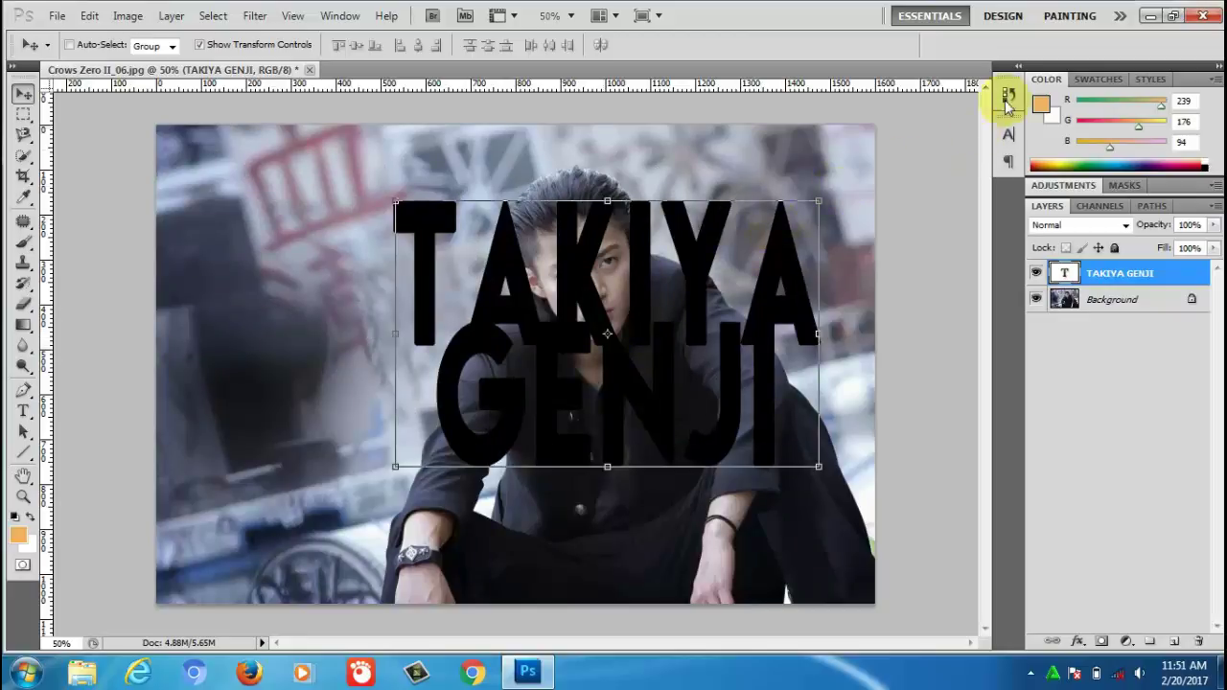
- In the Character panel, raise leading to 344 pt and font size to 248.77 pt
left_click(1008, 134)
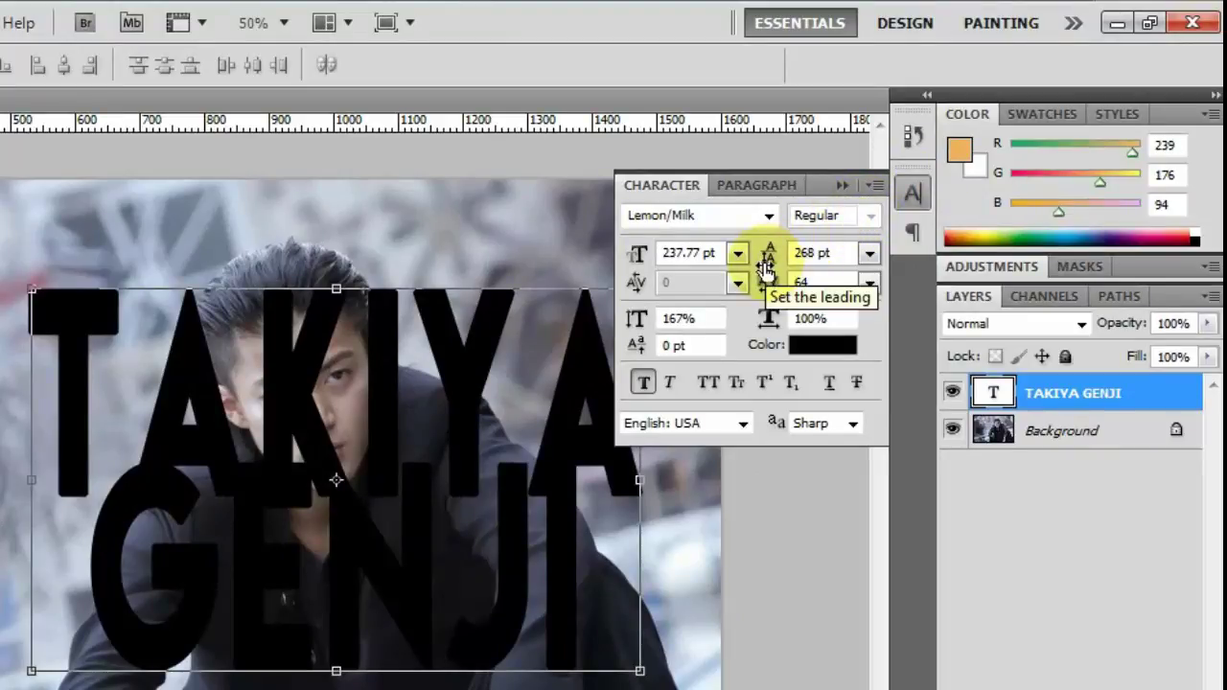
left_click_drag(765, 269, 774, 268)
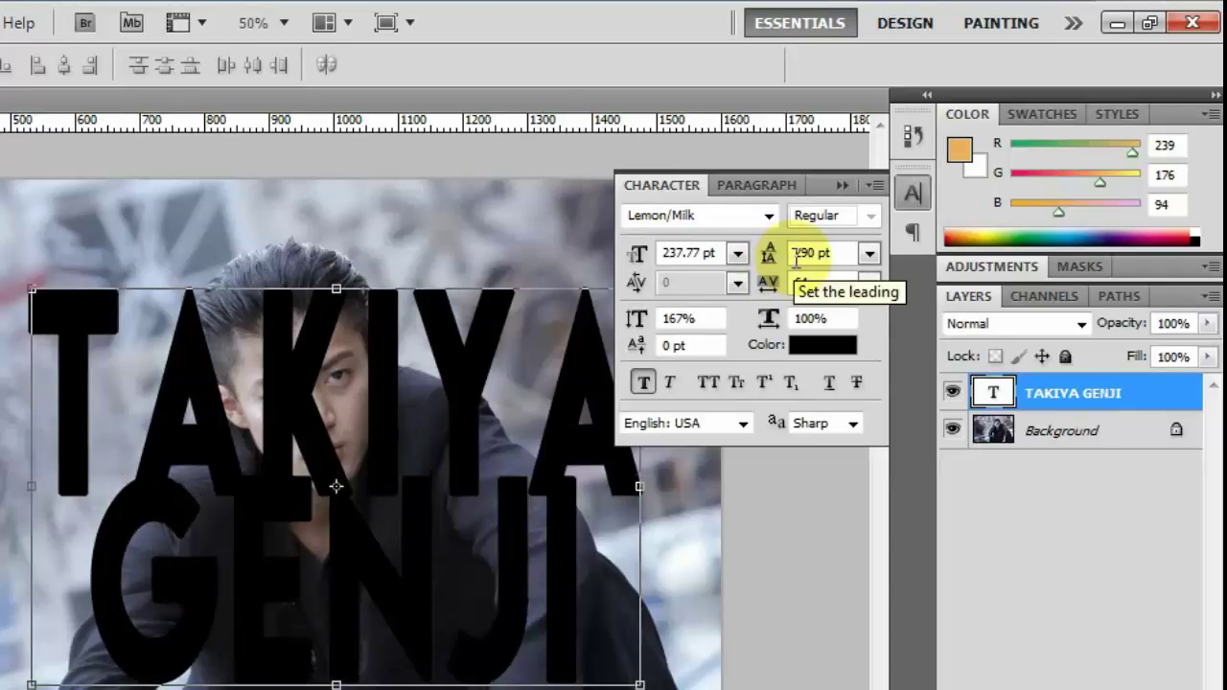
mouse_move(771, 260)
left_mouse_down()
mouse_move(798, 270)
mouse_move(793, 261)
left_mouse_up()
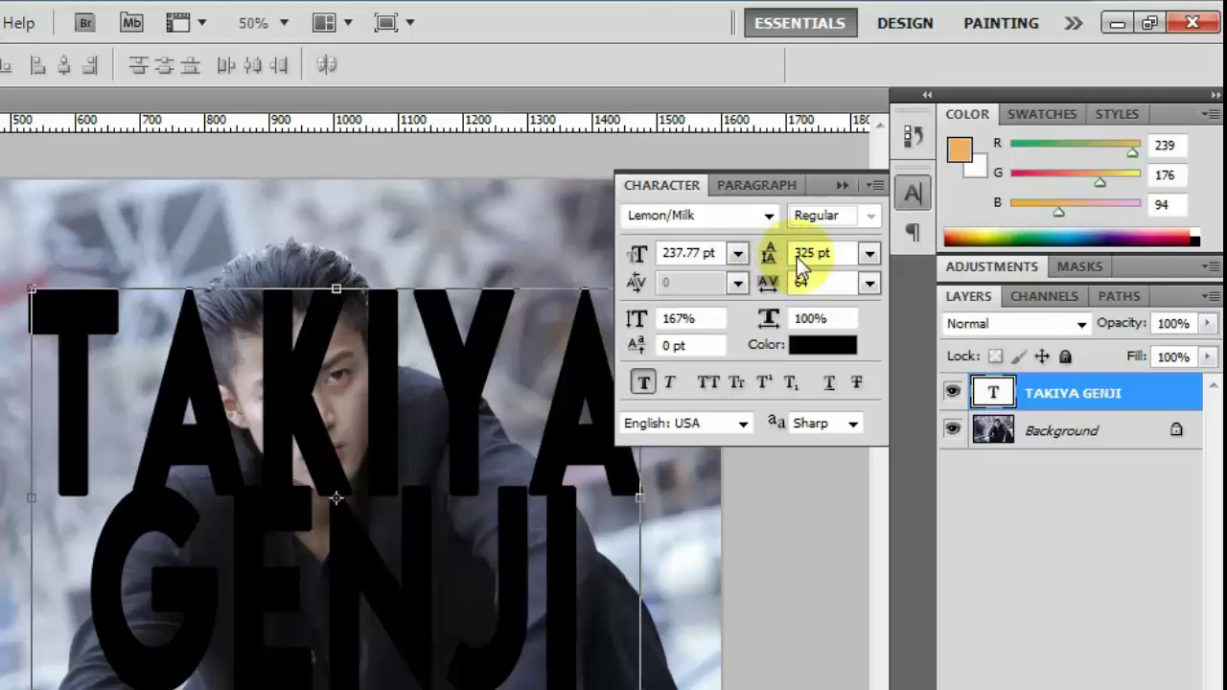
left_click_drag(776, 261, 784, 264)
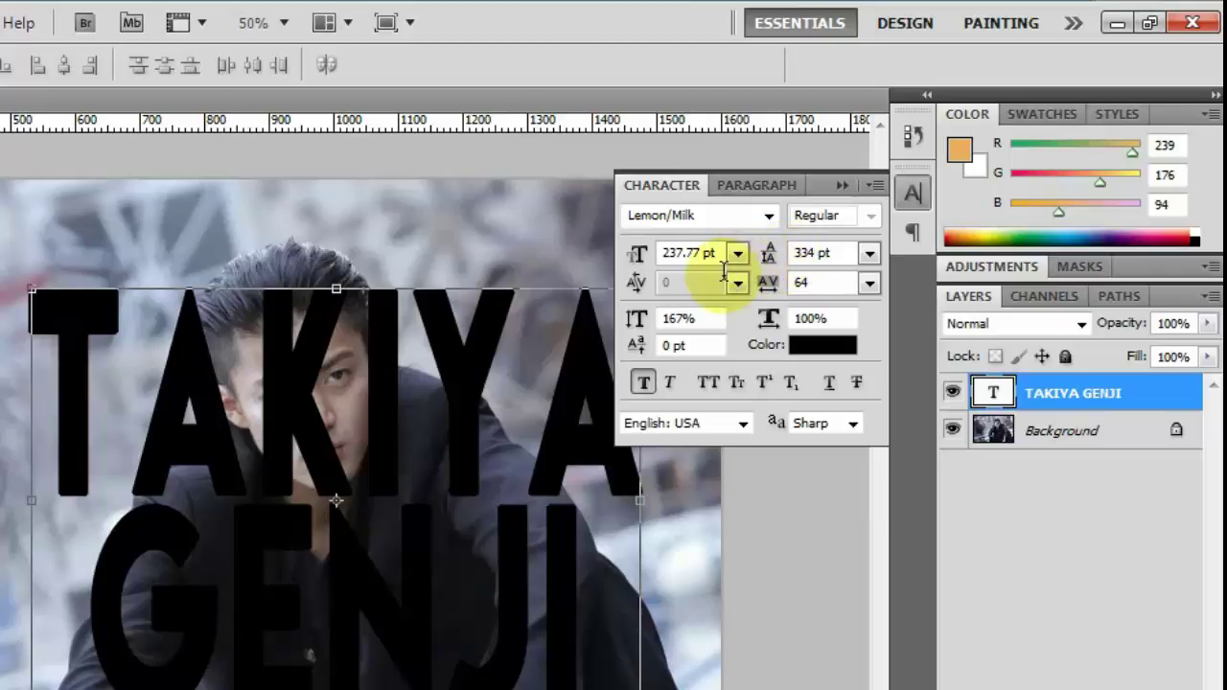
left_click_drag(767, 255, 775, 259)
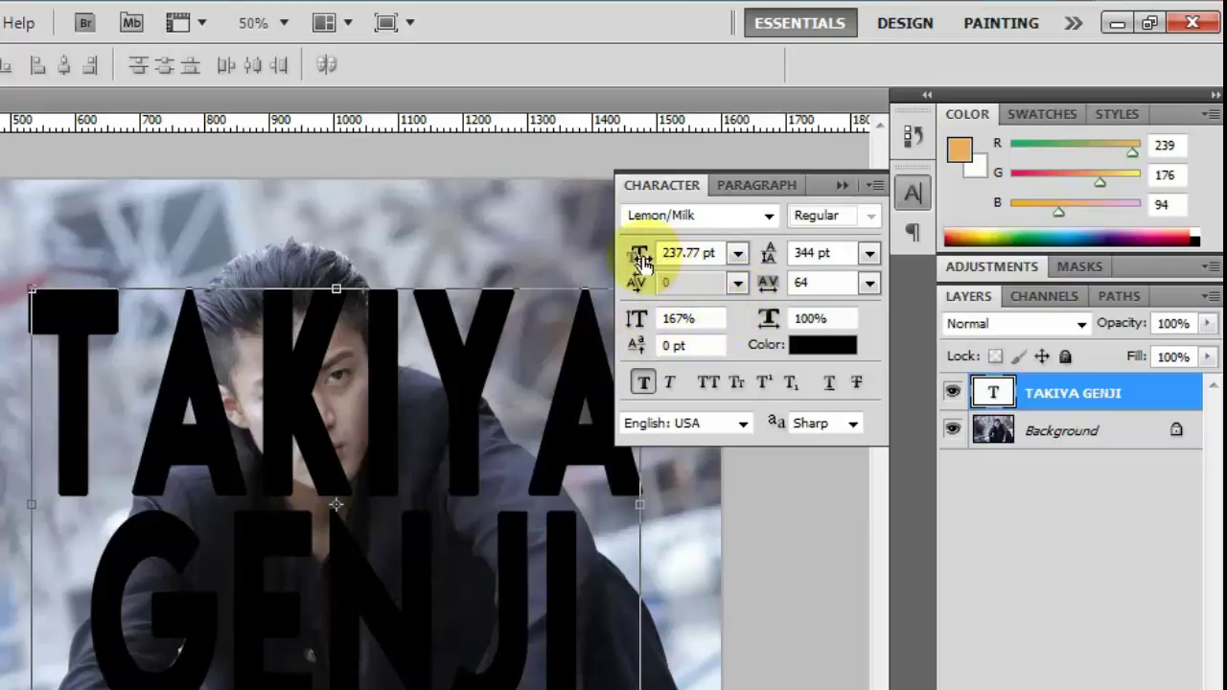
left_click_drag(640, 259, 656, 261)
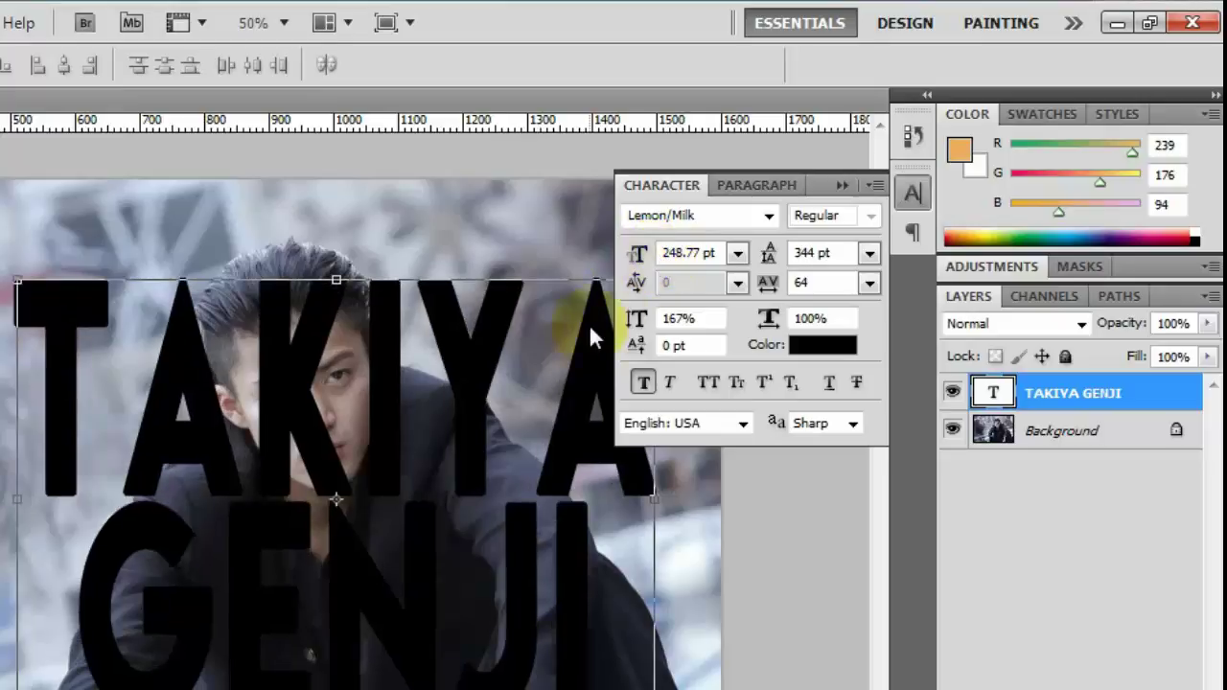
- Recolour TAKIYA GENJI near-white (fdfbfb) and collapse the Character panel into the dock
left_click(826, 347)
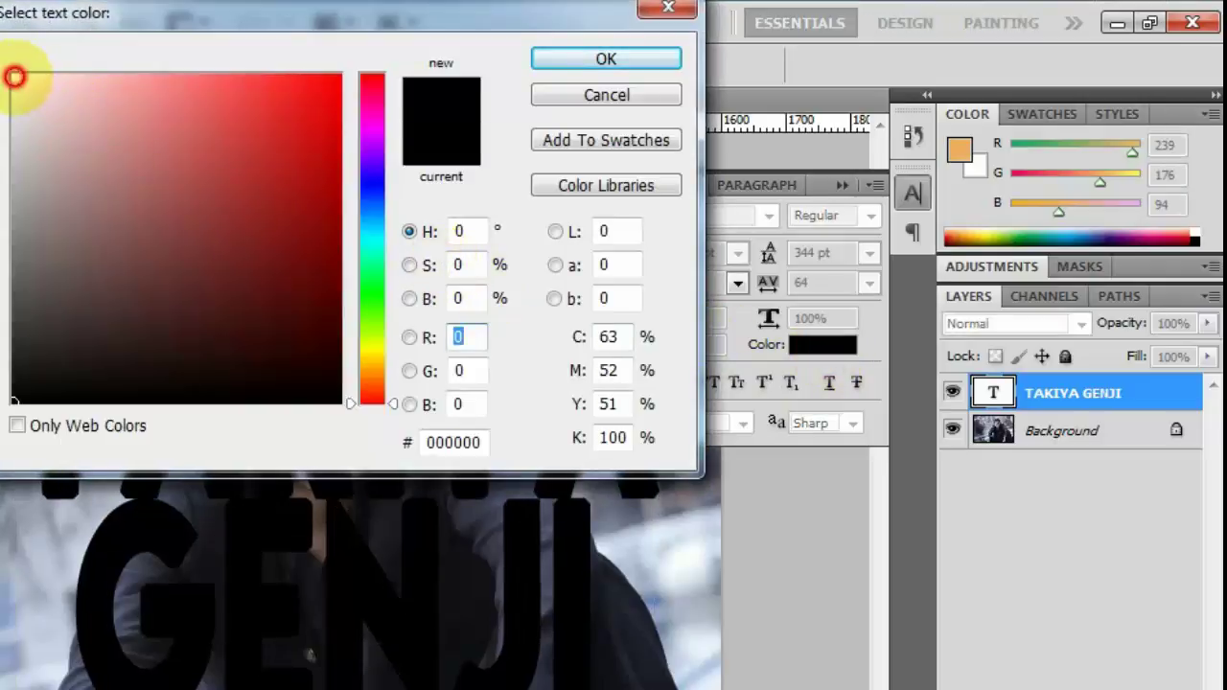
left_click(14, 77)
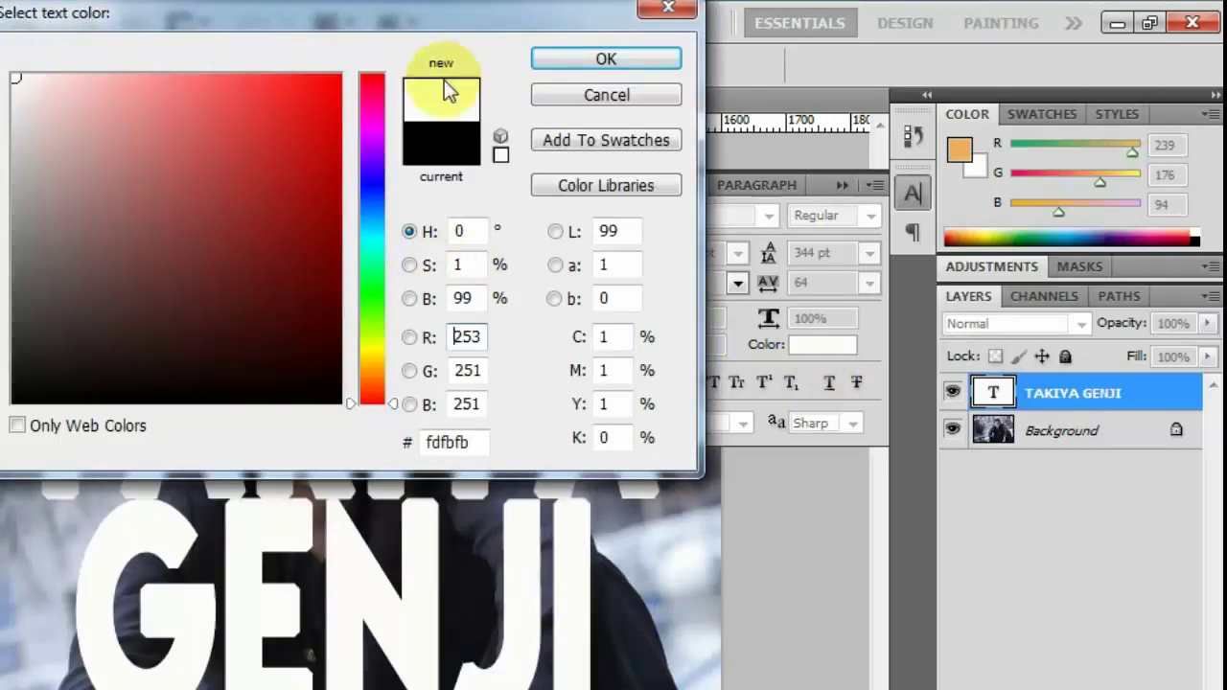
left_click(567, 62)
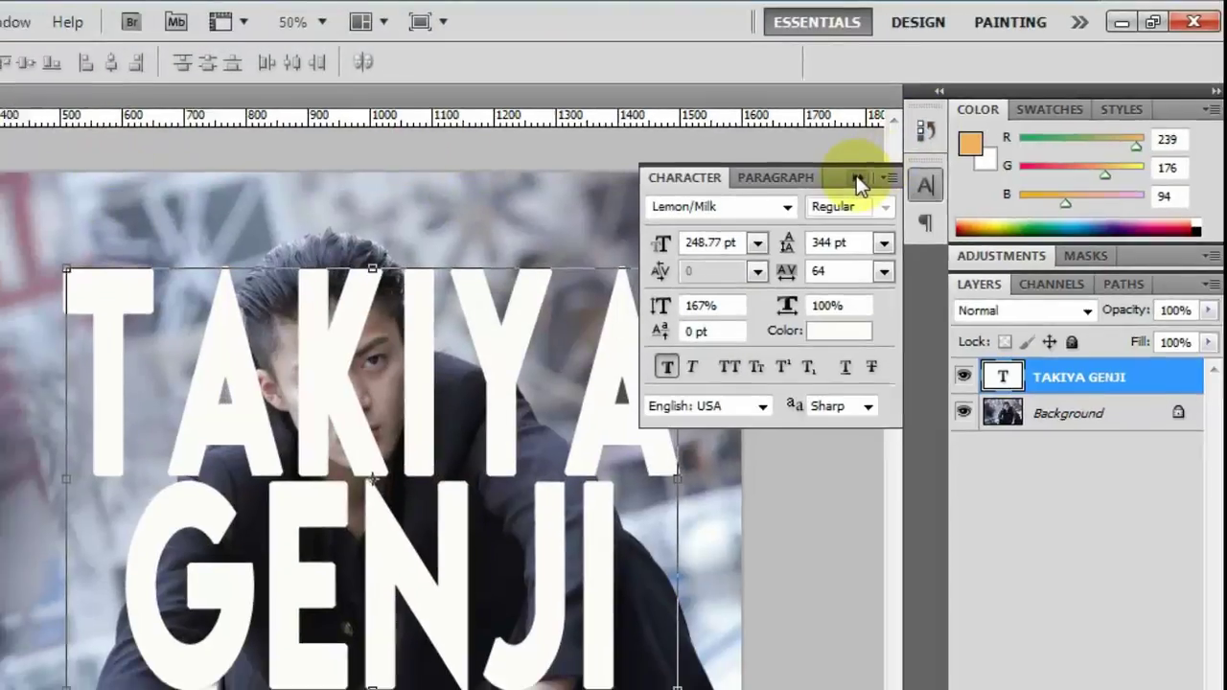
left_click(844, 185)
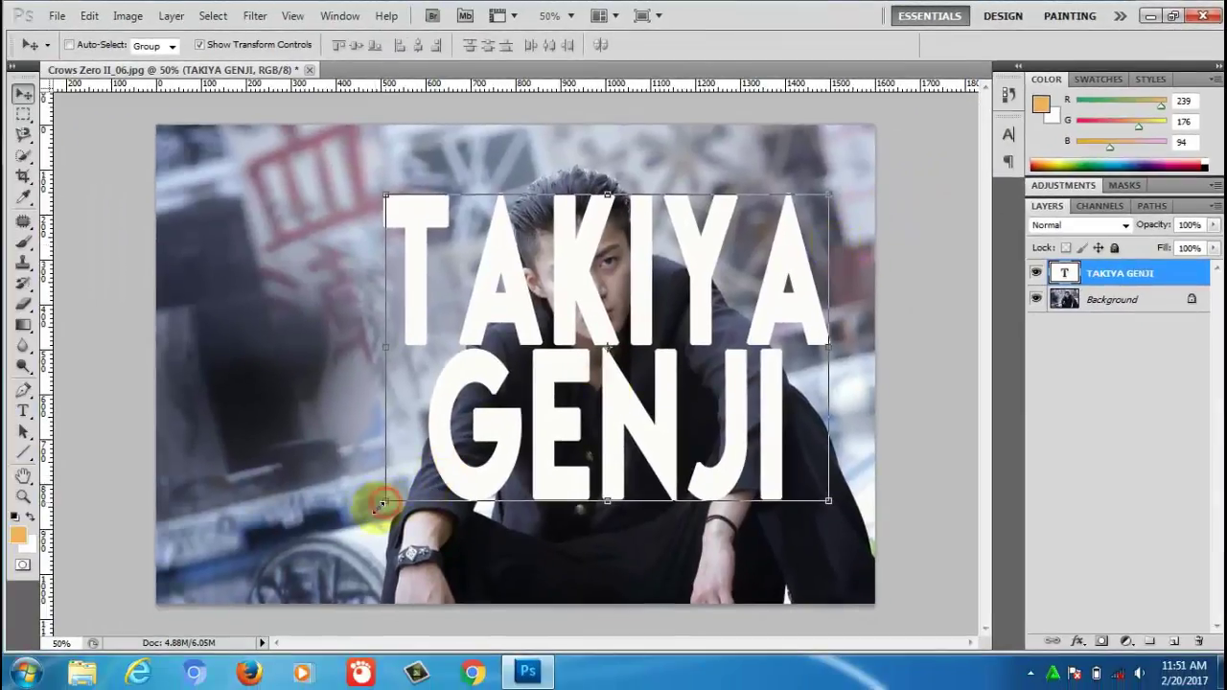
- Free Transform the text to about 153% width and raise it over the man
mouse_move(381, 502)
left_mouse_down()
mouse_move(320, 536)
mouse_move(266, 537)
left_mouse_up()
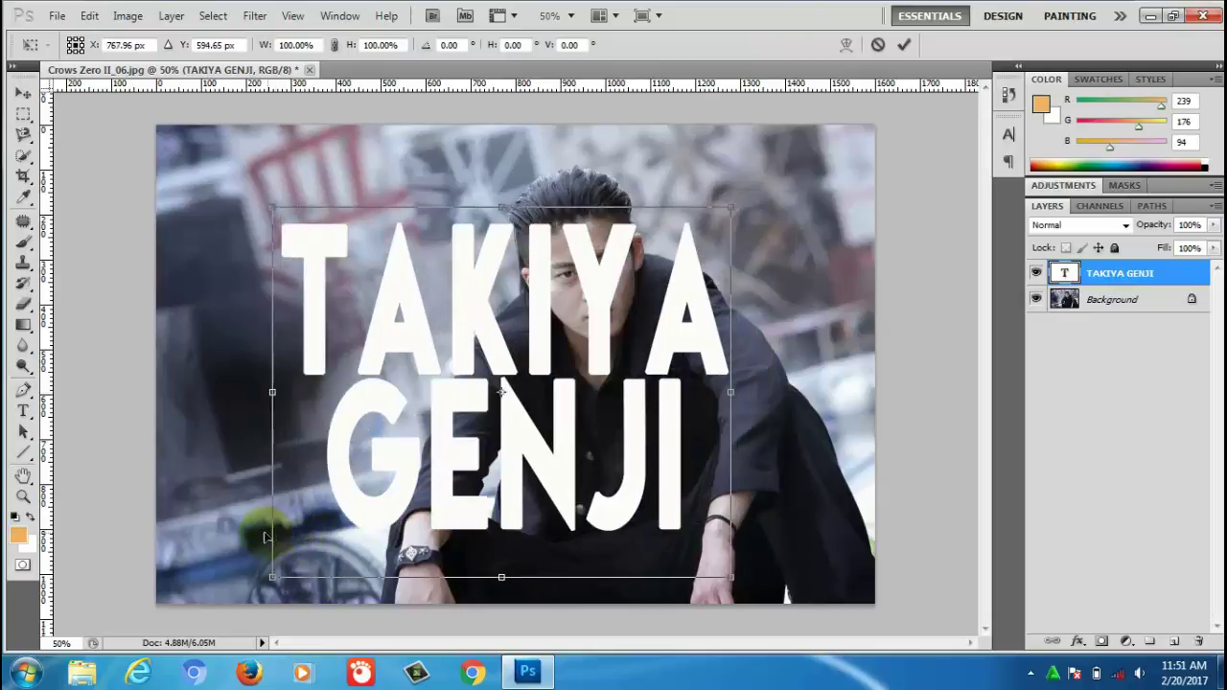
left_click_drag(536, 466, 520, 466)
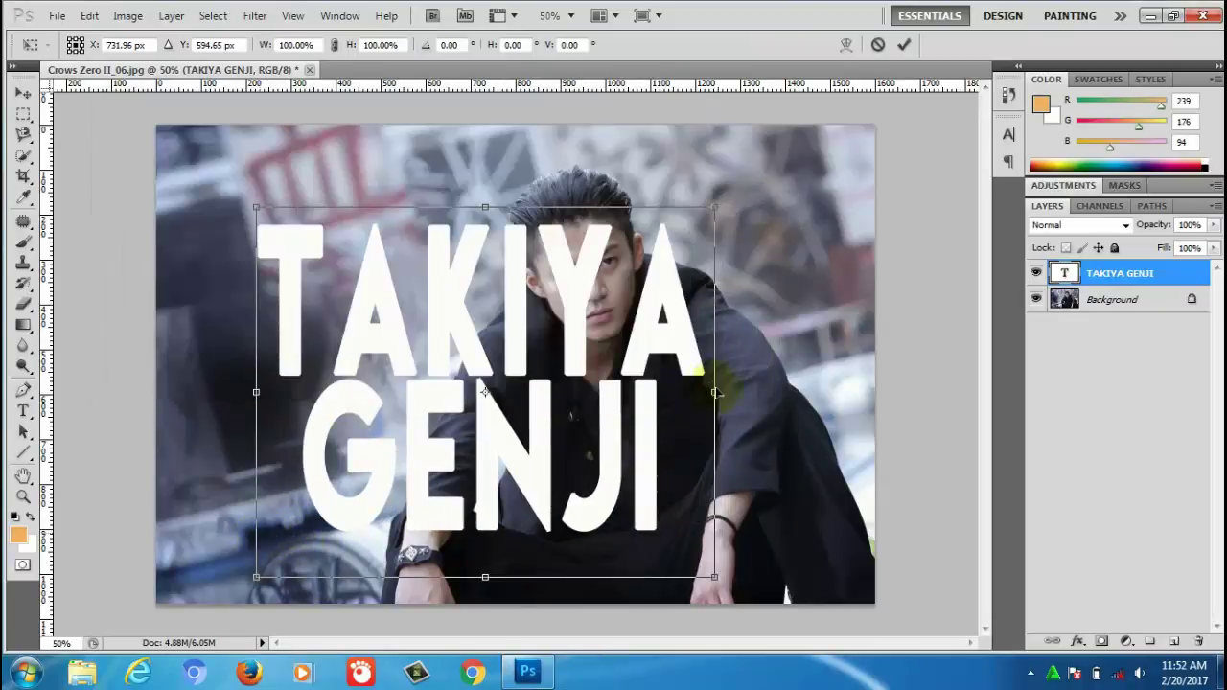
left_click_drag(717, 393, 856, 392)
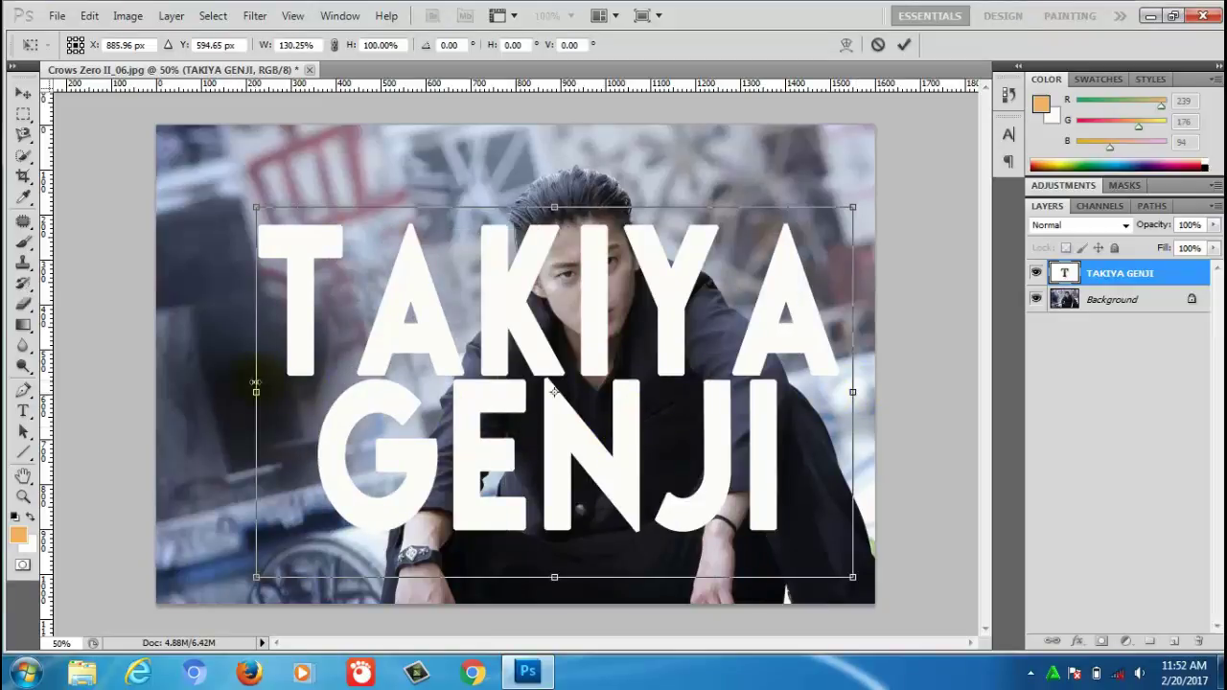
left_click_drag(255, 393, 176, 393)
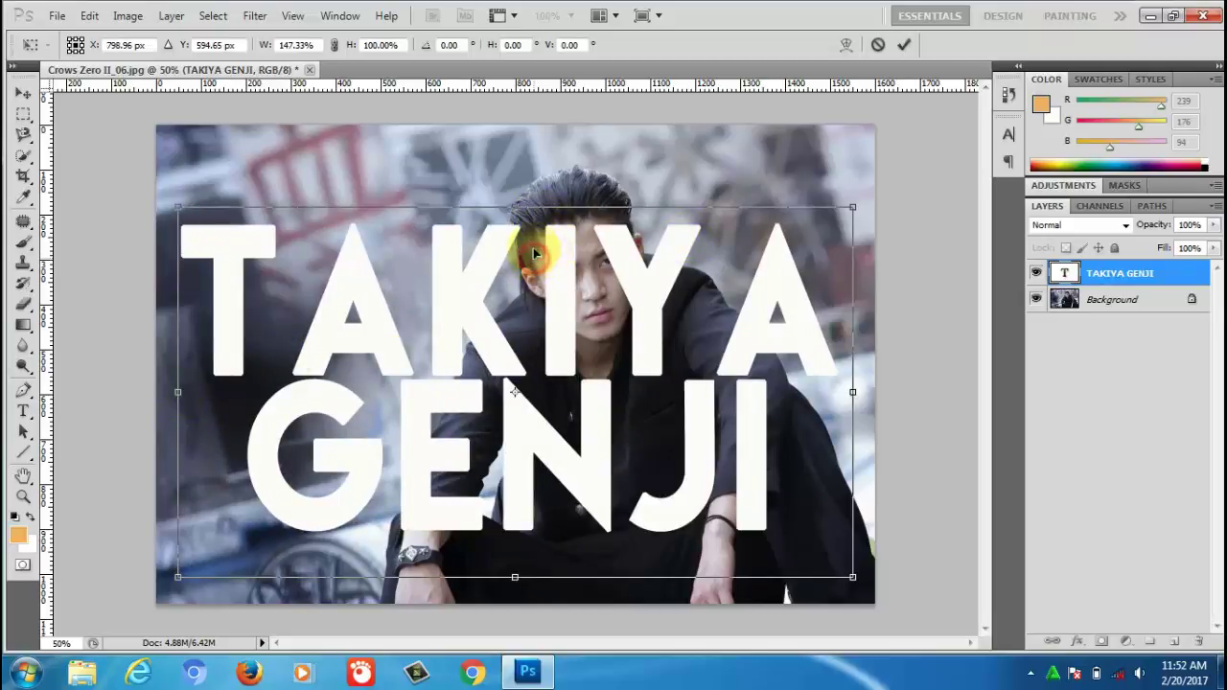
mouse_move(535, 253)
left_mouse_down()
mouse_move(527, 184)
mouse_move(532, 204)
left_mouse_up()
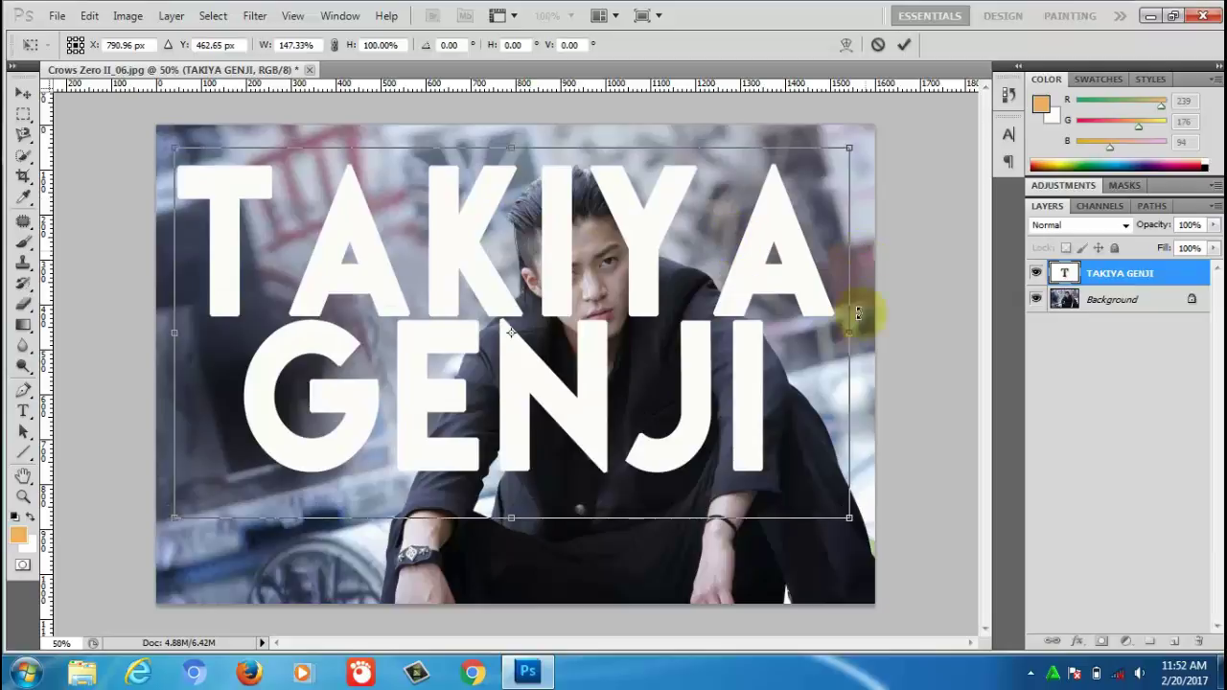
left_click_drag(849, 338, 876, 336)
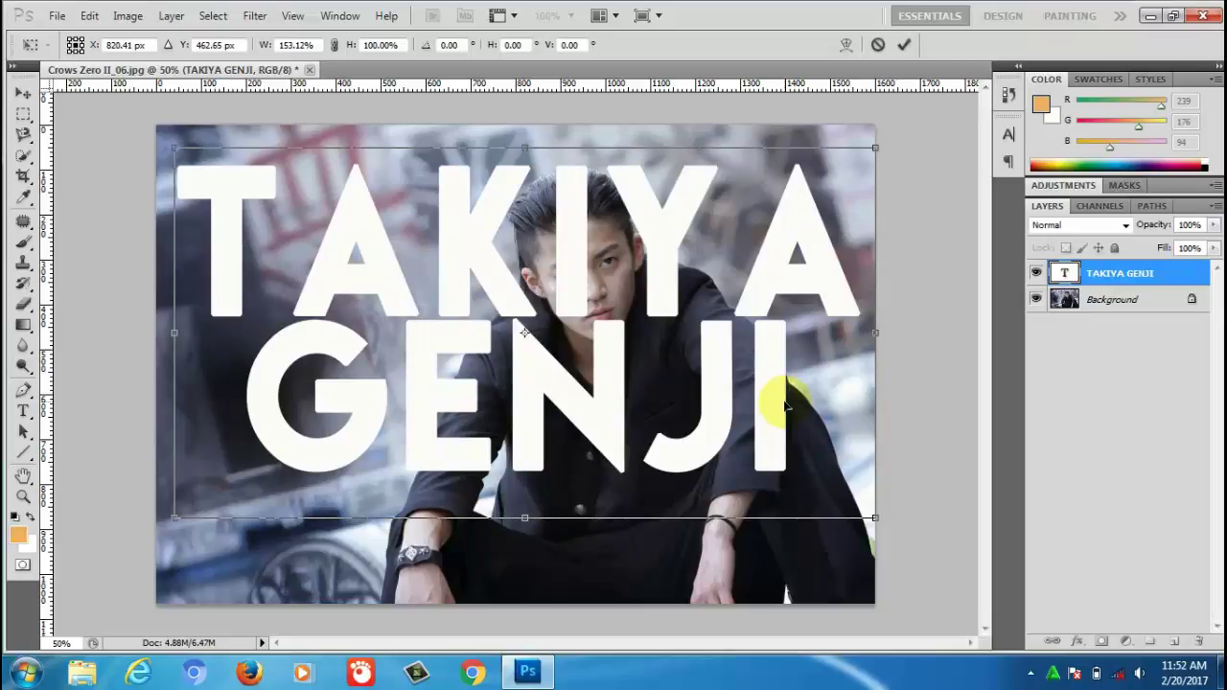
mouse_move(648, 385)
left_mouse_down()
mouse_move(658, 369)
mouse_move(664, 386)
left_mouse_up()
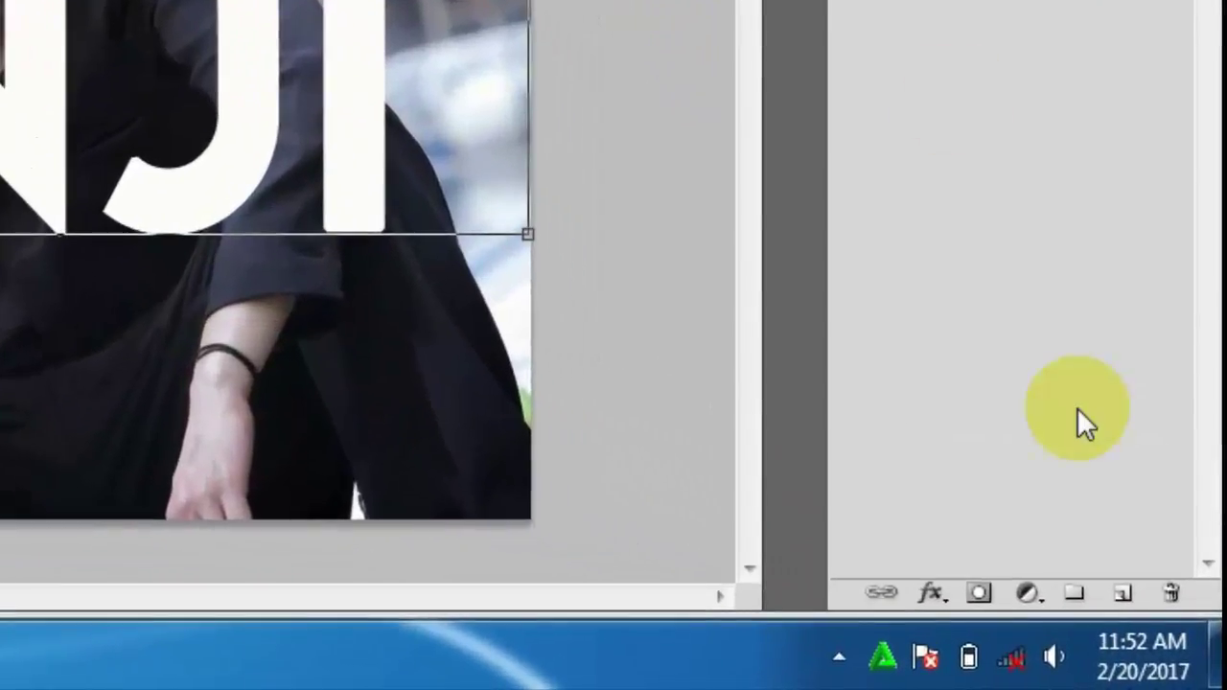
- Add a Gradient Overlay to the text with a 66-degree angle
left_click(931, 591)
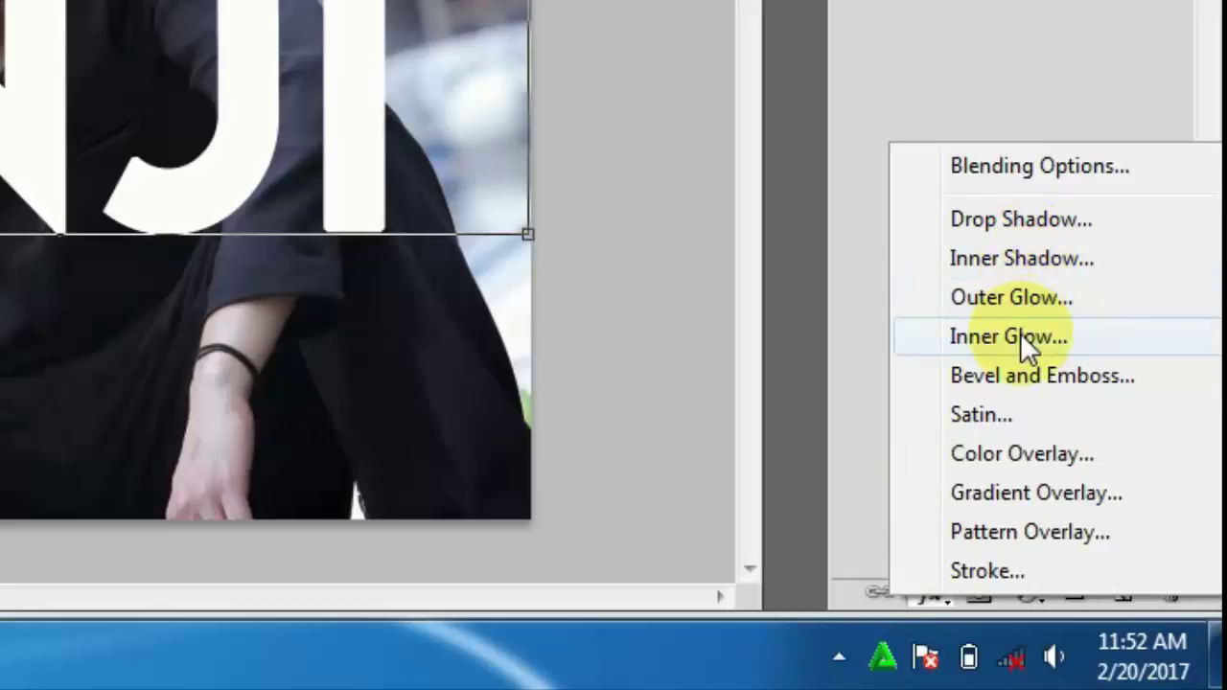
left_click(1007, 487)
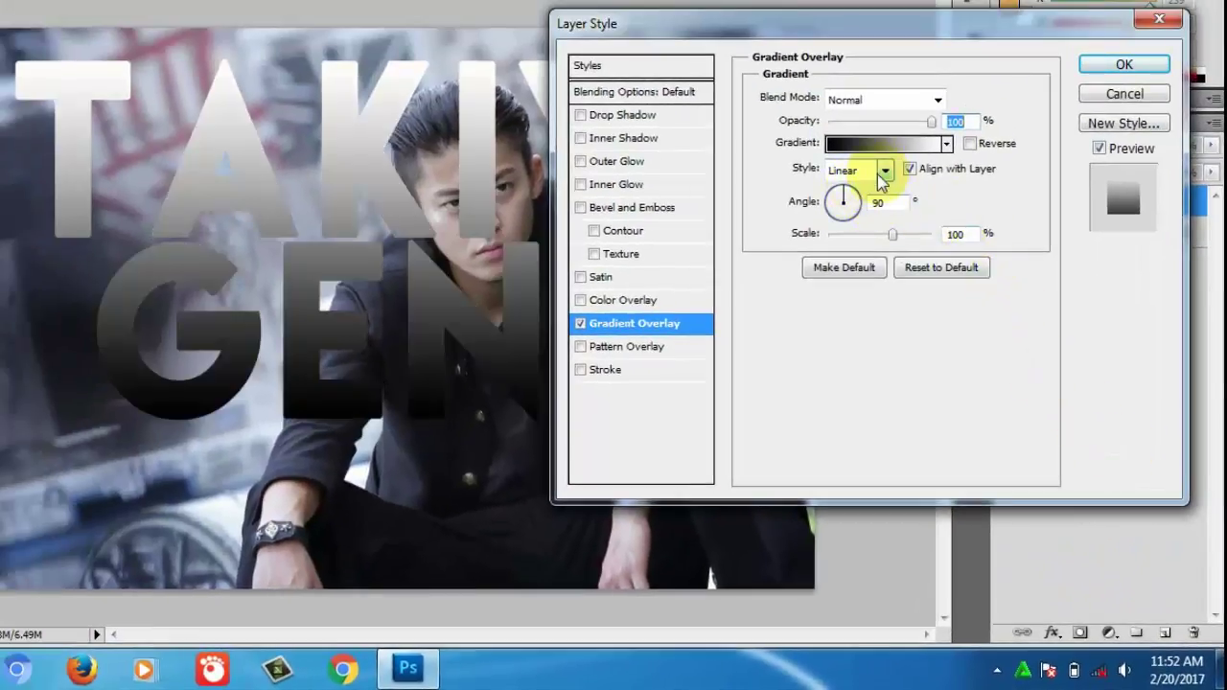
left_click_drag(843, 189, 856, 195)
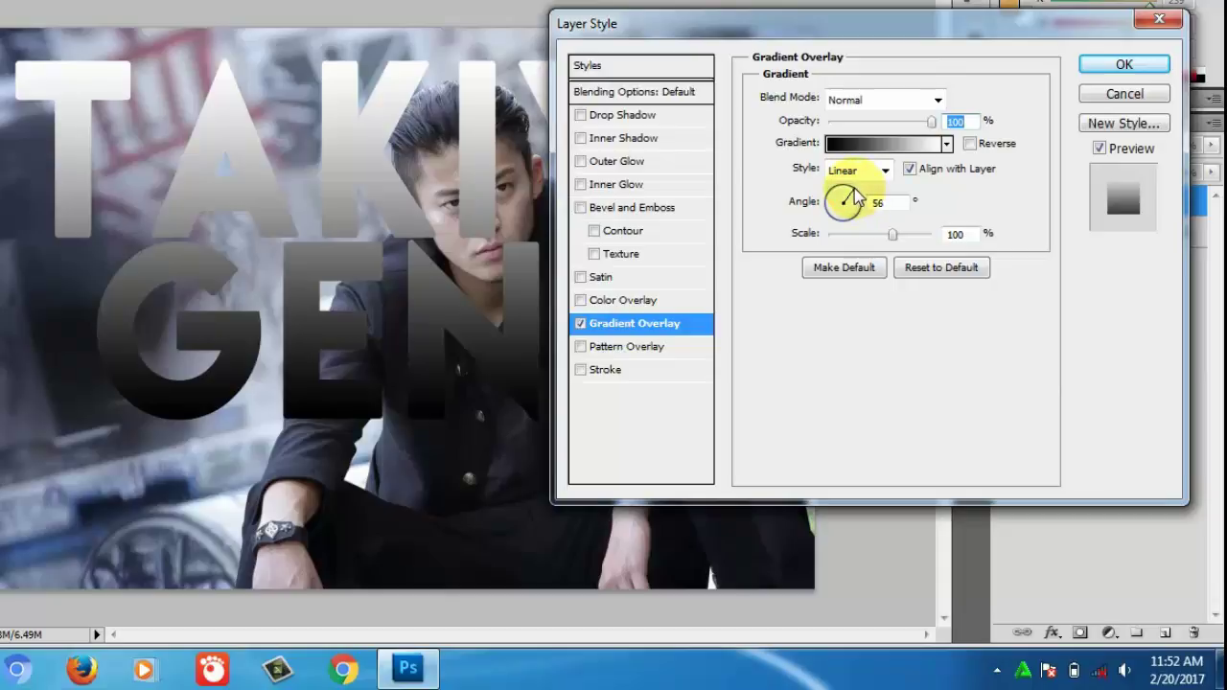
left_click_drag(850, 188, 849, 188)
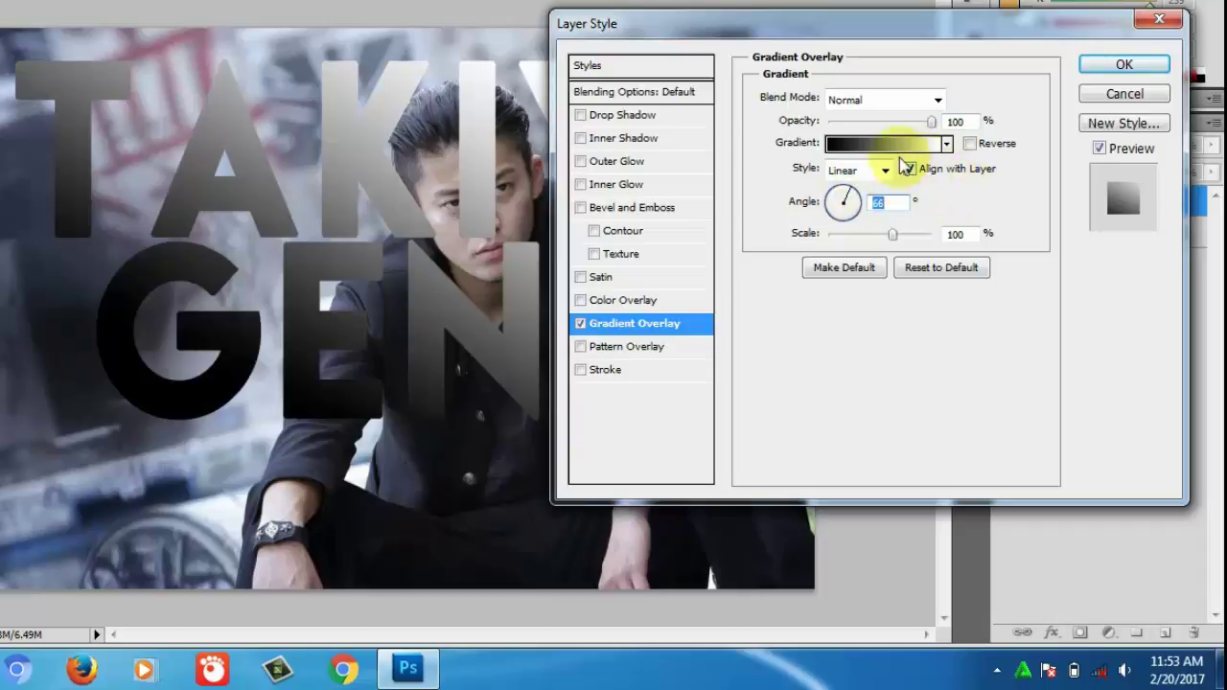
- Set the gradient's left stop to gray 928e8e in the Gradient Editor
left_click(838, 145)
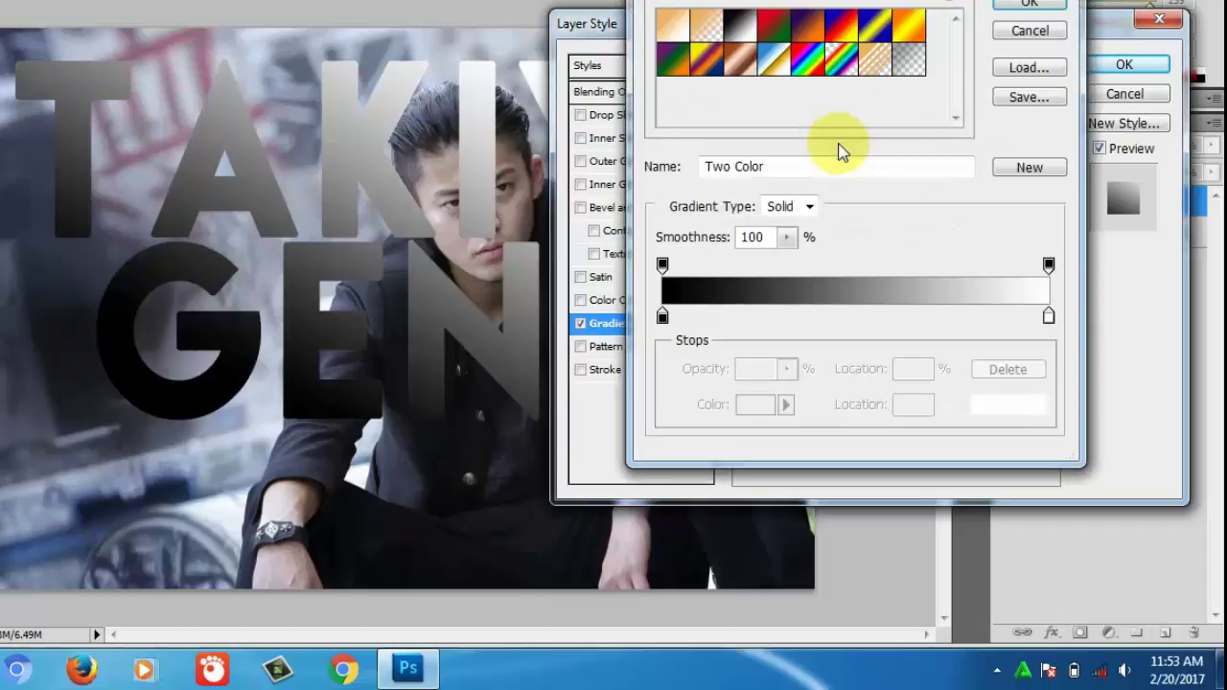
left_click(662, 317)
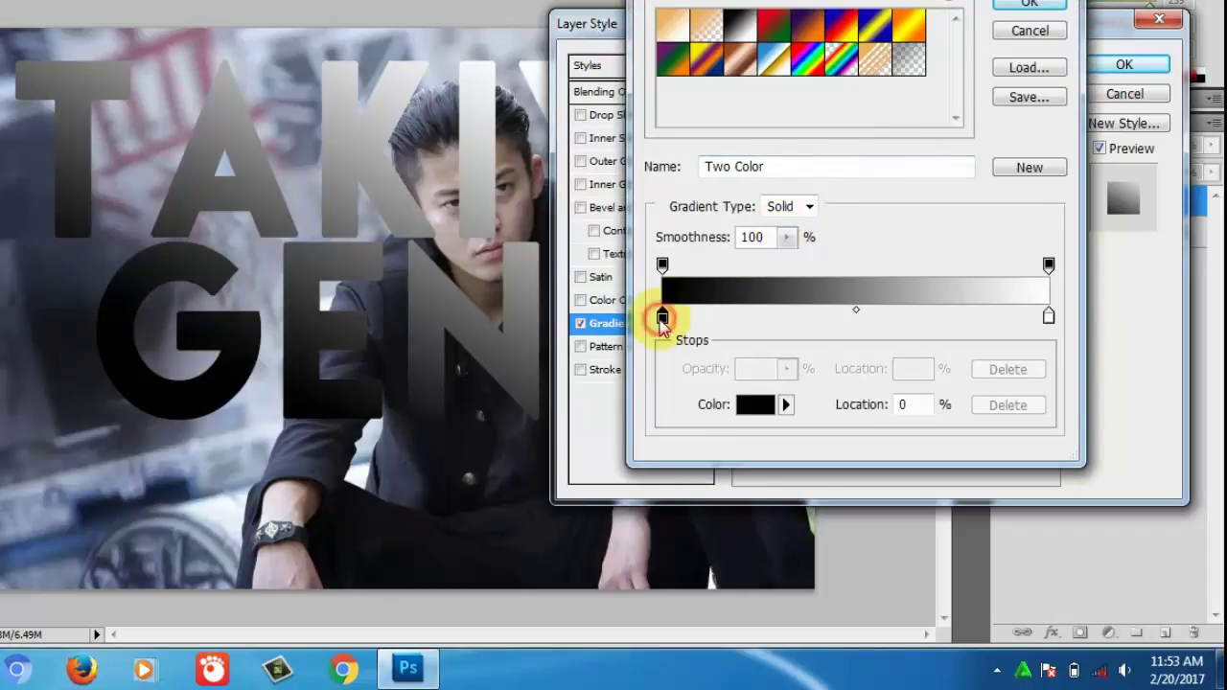
left_click(745, 406)
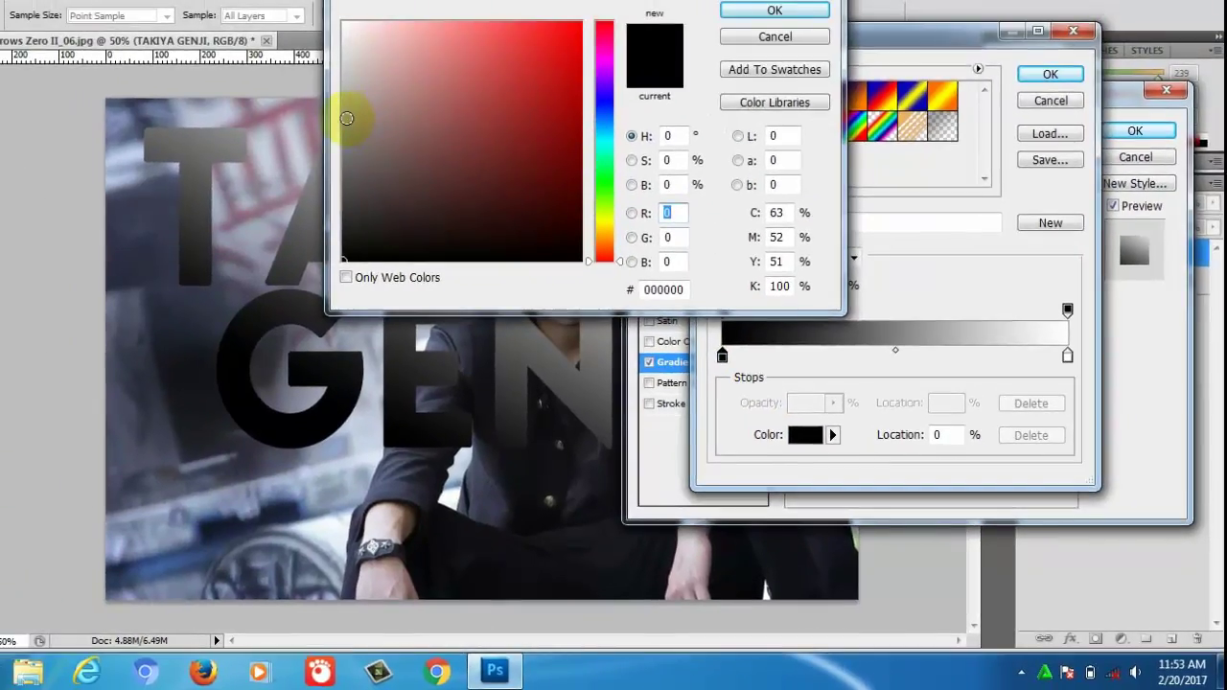
left_click(346, 118)
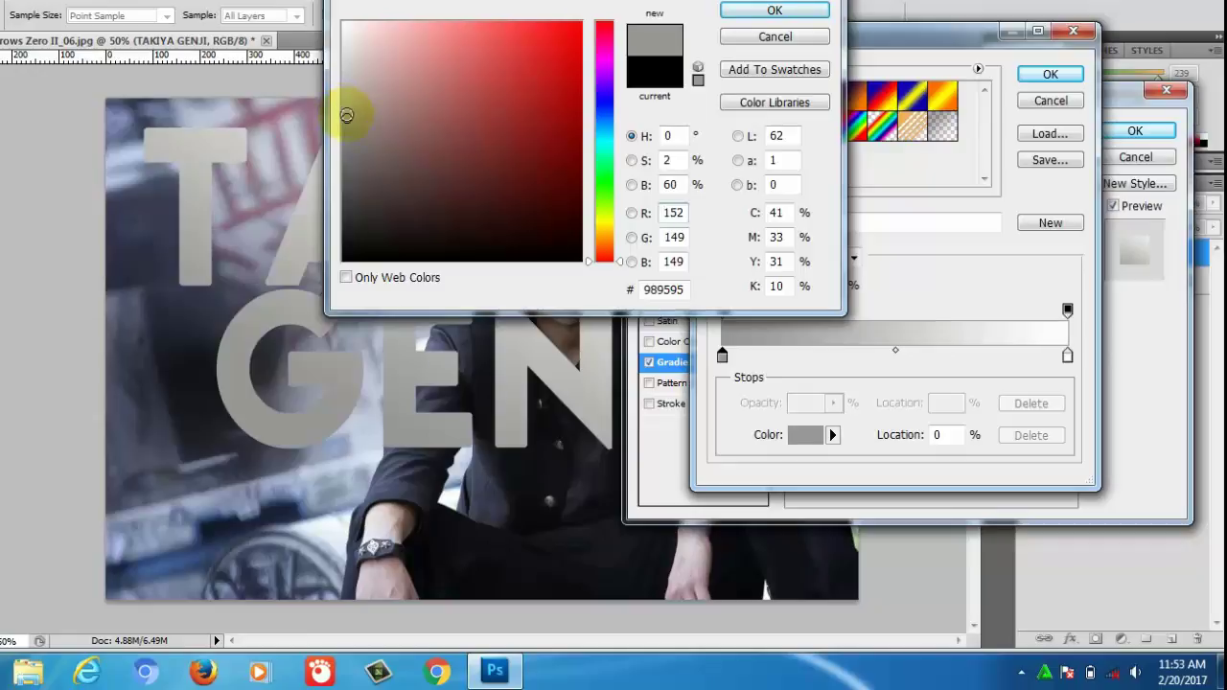
left_click(348, 123)
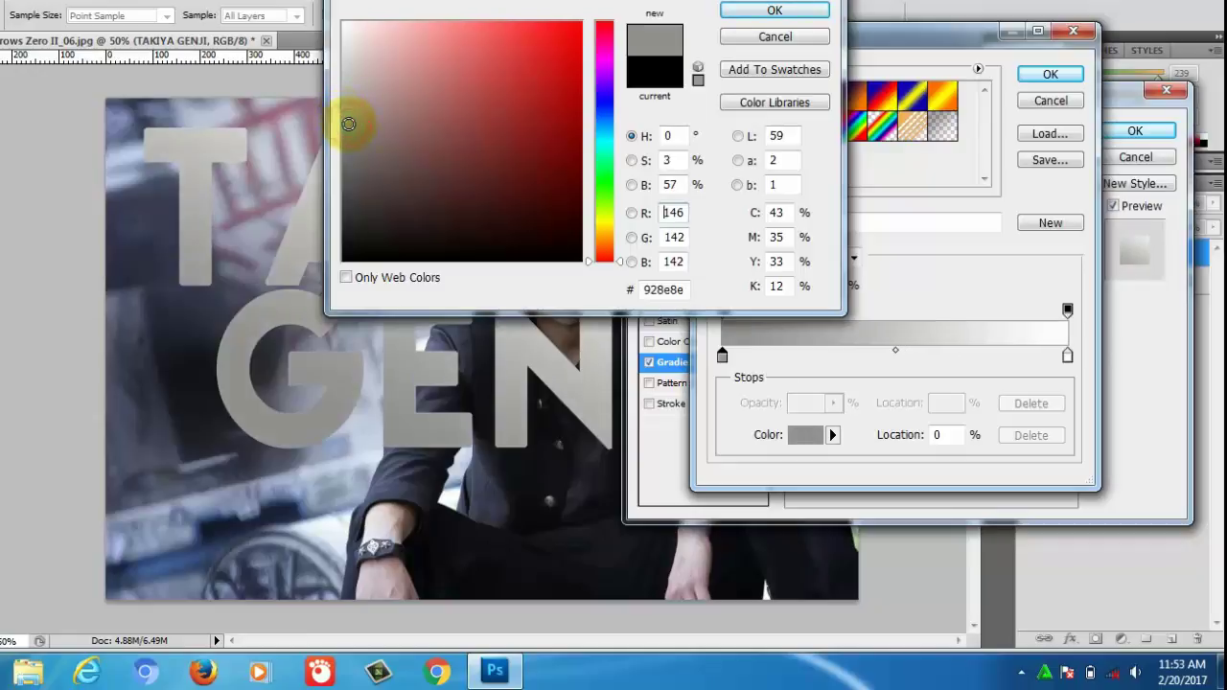
left_click(747, 14)
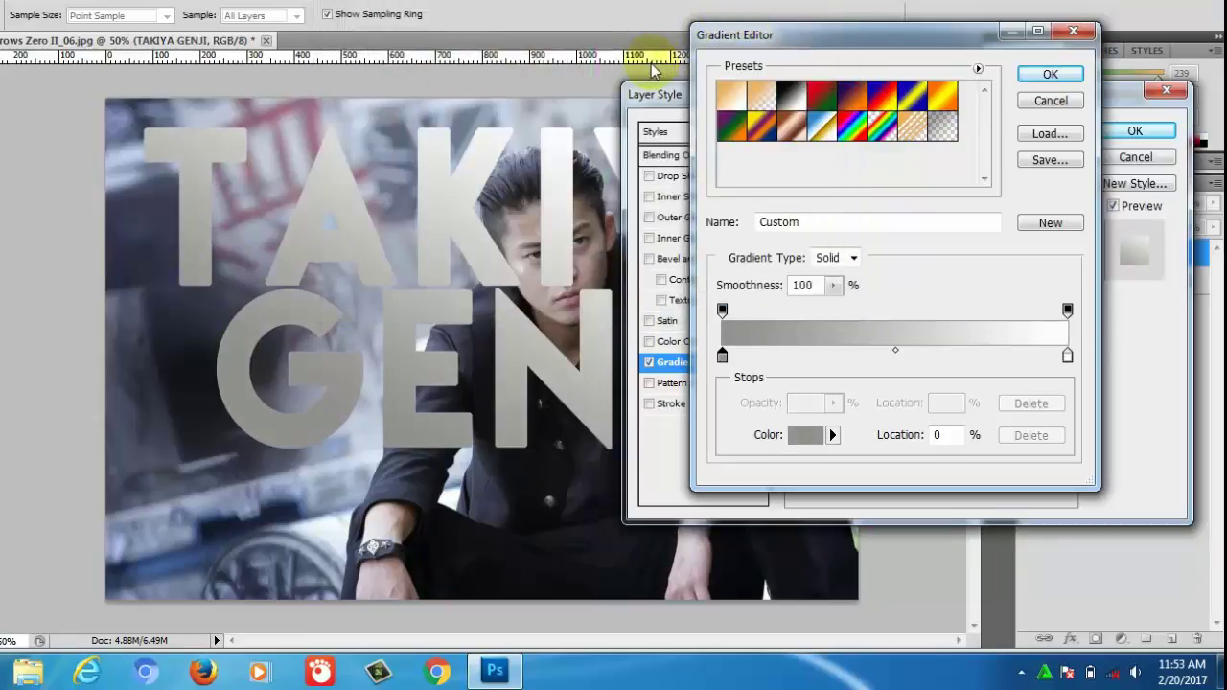
left_click(1050, 75)
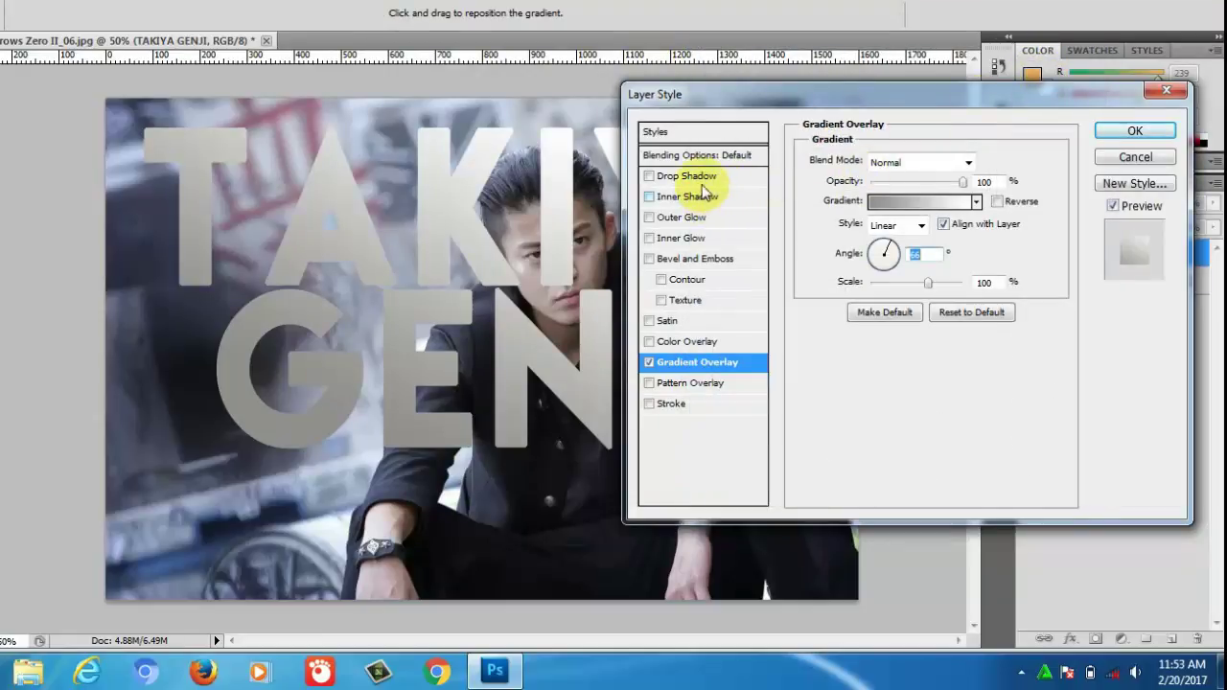
- Add a drop shadow to TAKIYA GENJI and set the layer opacity to 17%
left_click(700, 178)
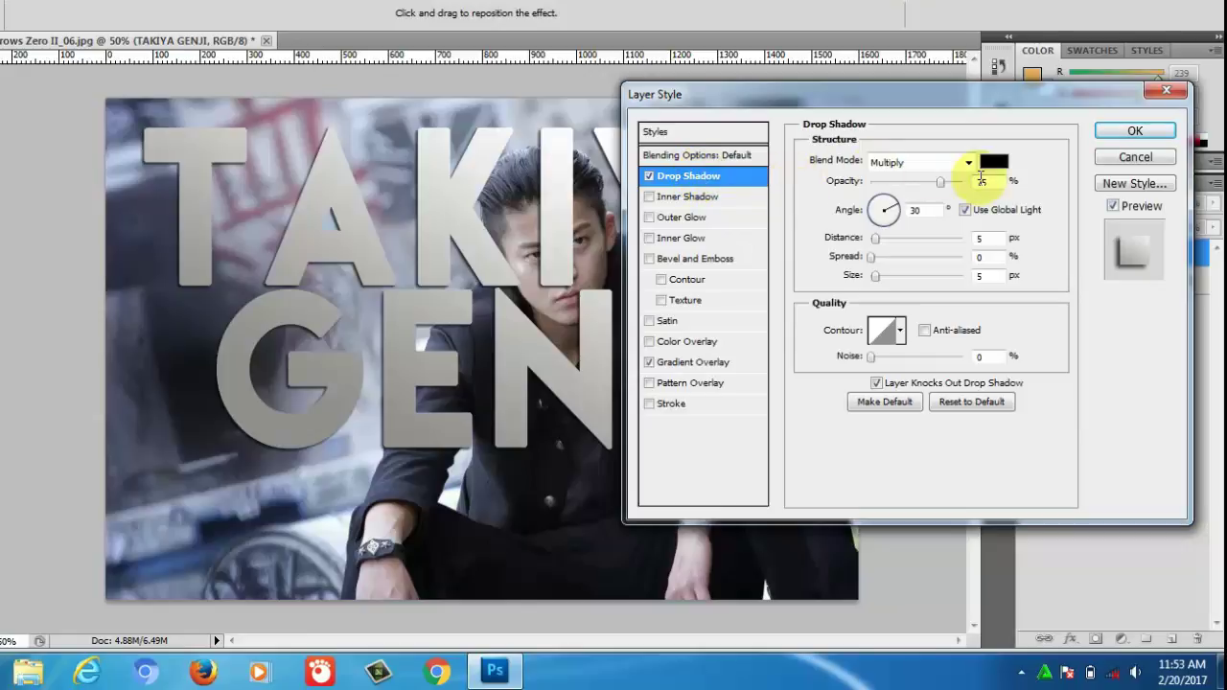
left_click(1140, 132)
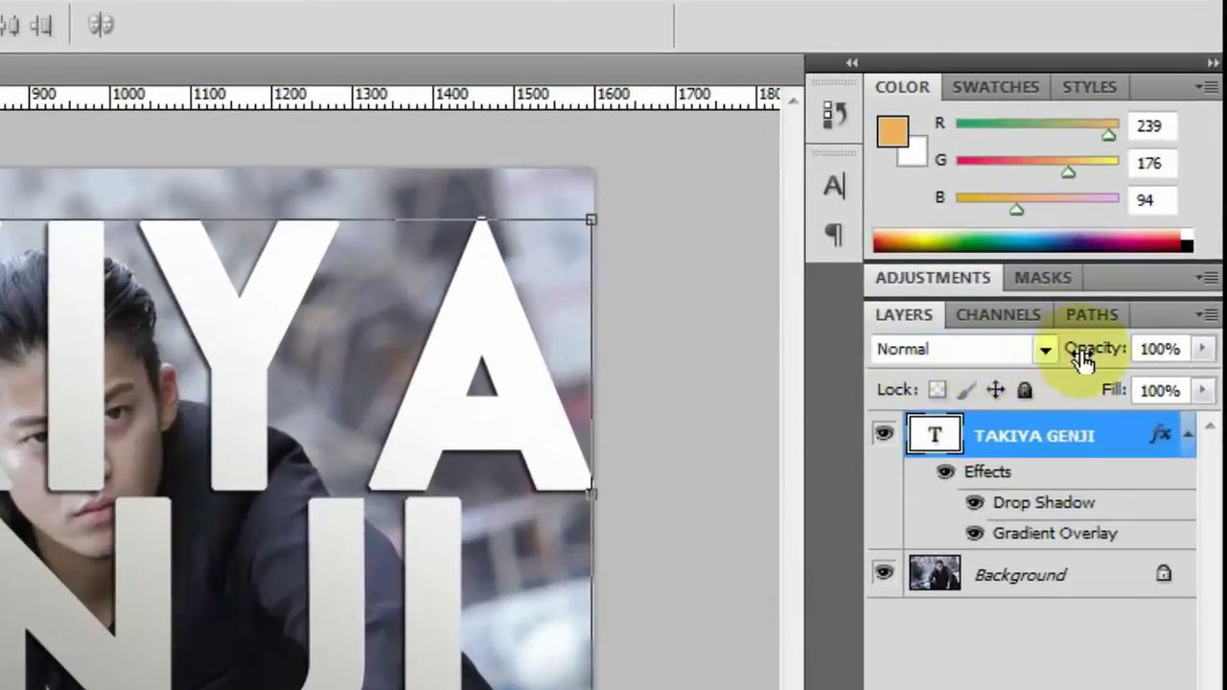
left_click_drag(1112, 354, 962, 359)
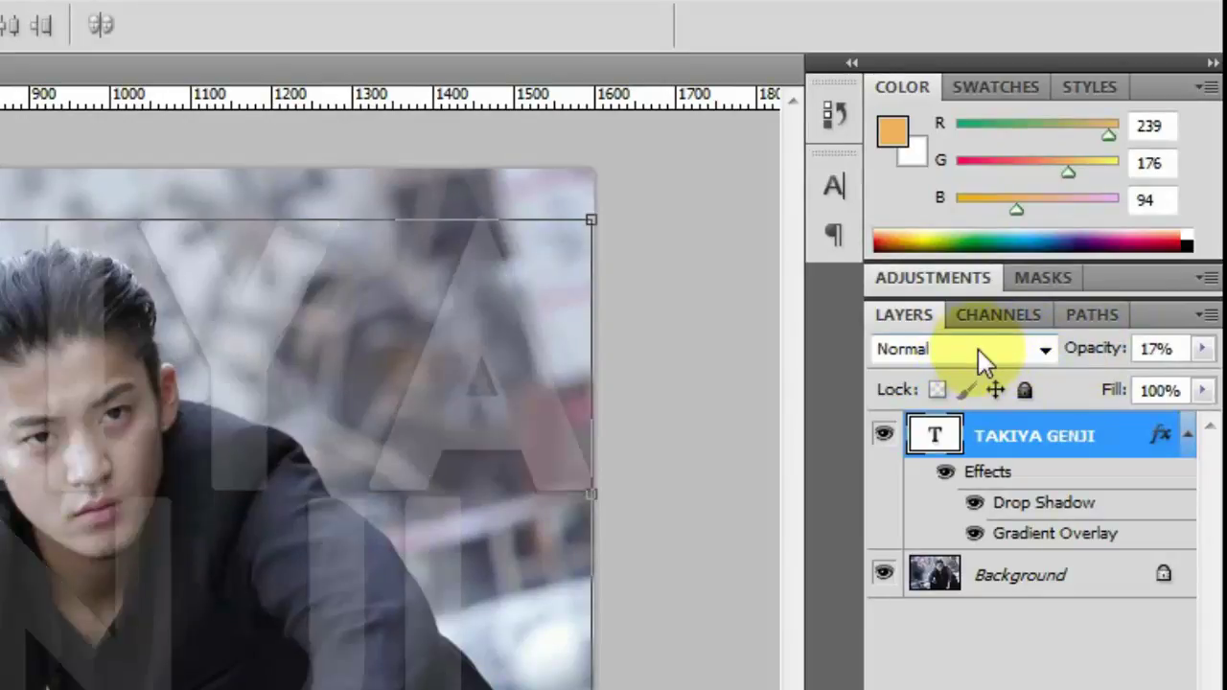
- Duplicate the Background photo layer as 'Background copy'
left_click(1013, 583)
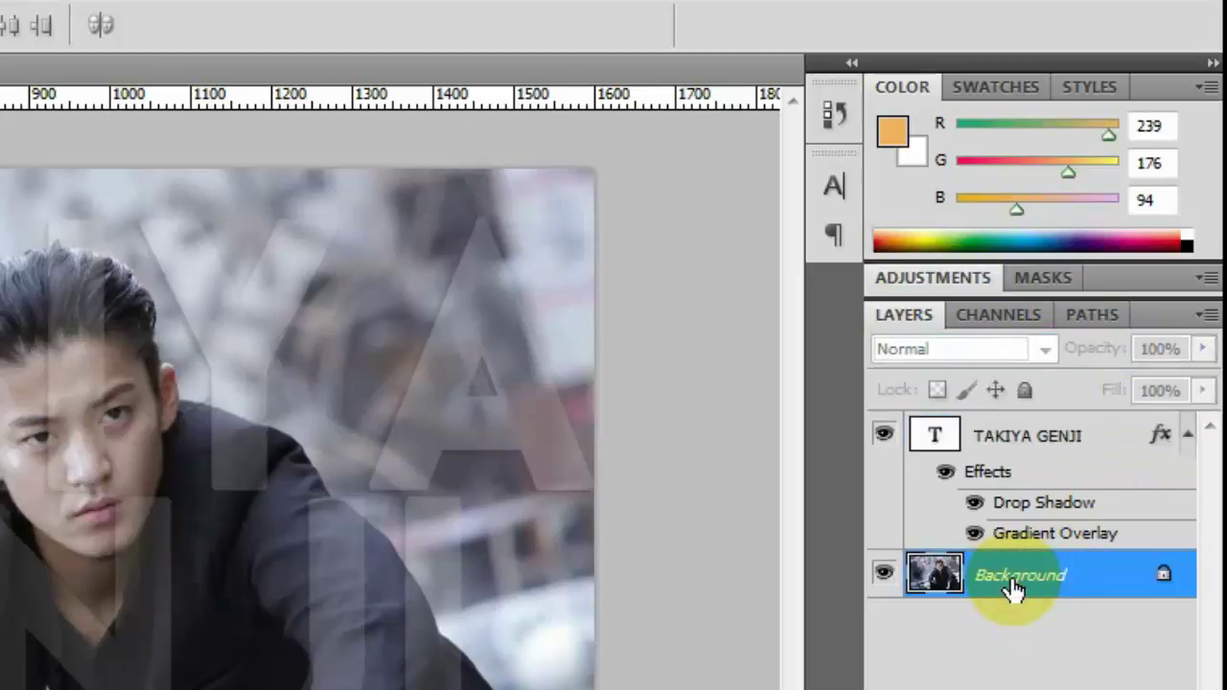
right_click(1013, 587)
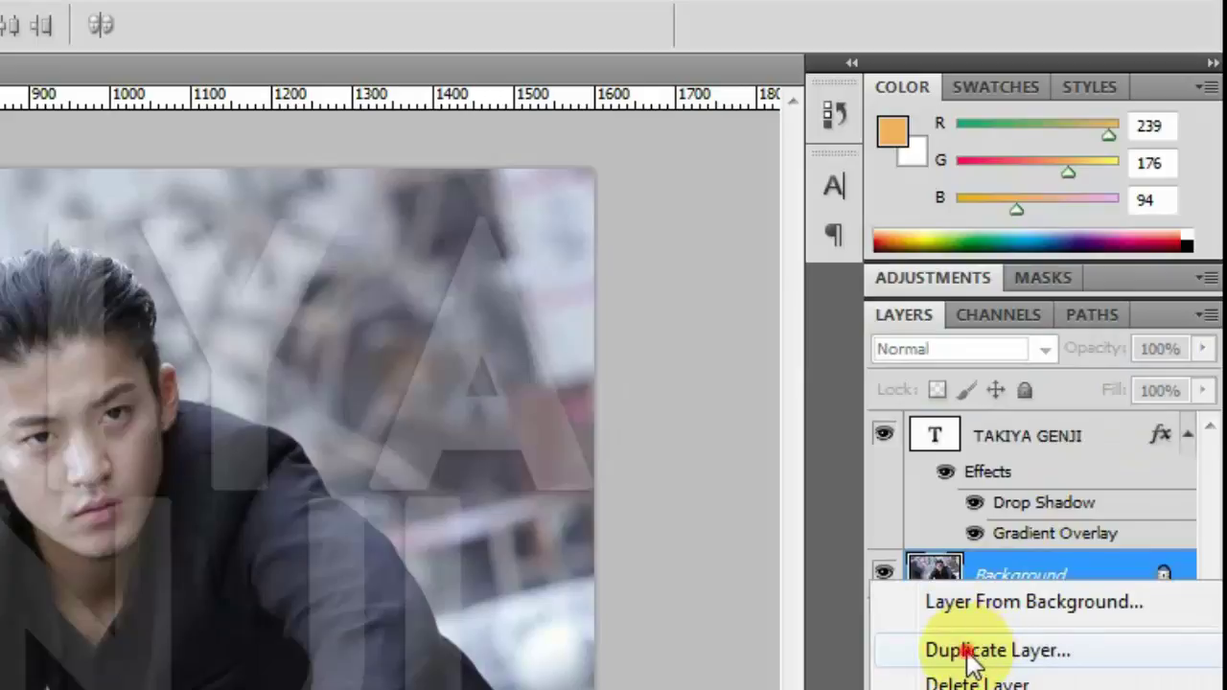
left_click(970, 652)
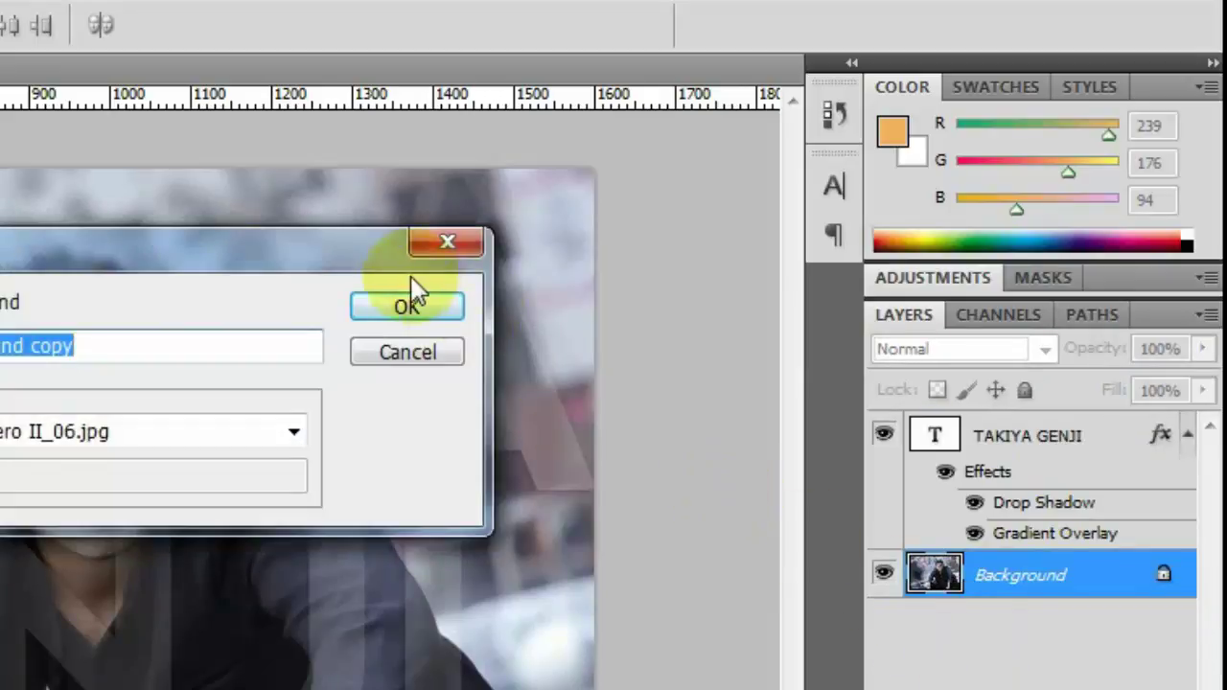
left_click(378, 305)
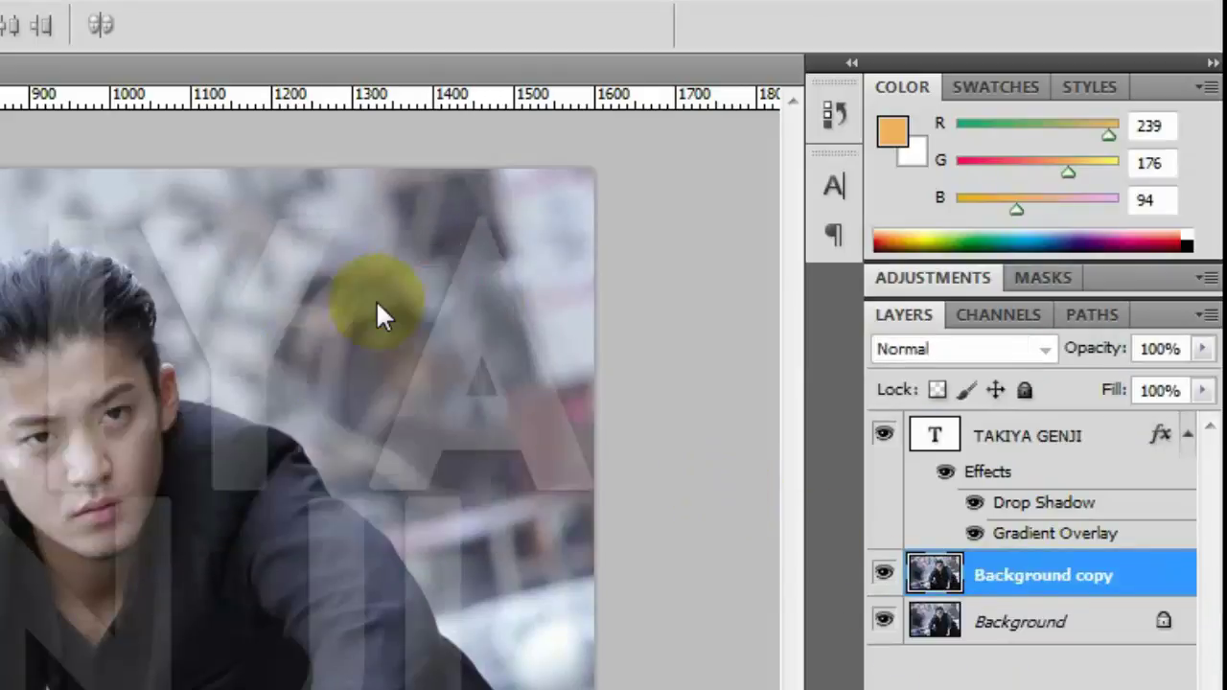
left_click_drag(376, 305, 69, 334)
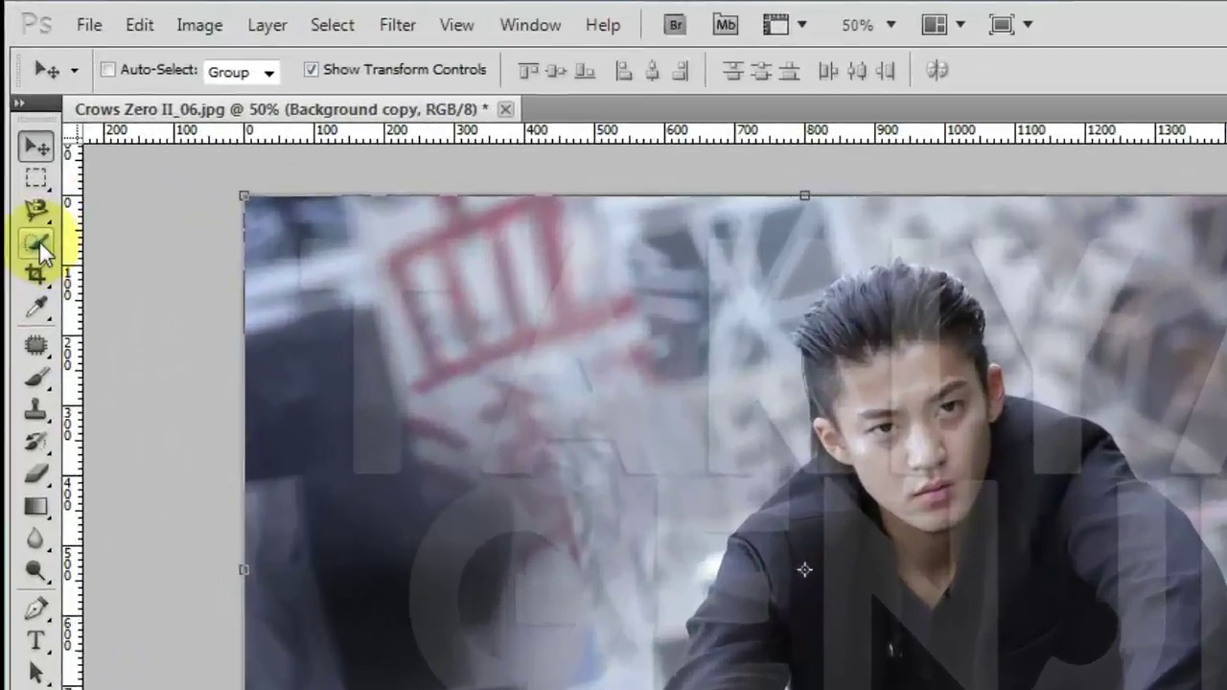
- Choose the Quick Selection Tool from the selection tool group
left_click(56, 355)
right_click(58, 354)
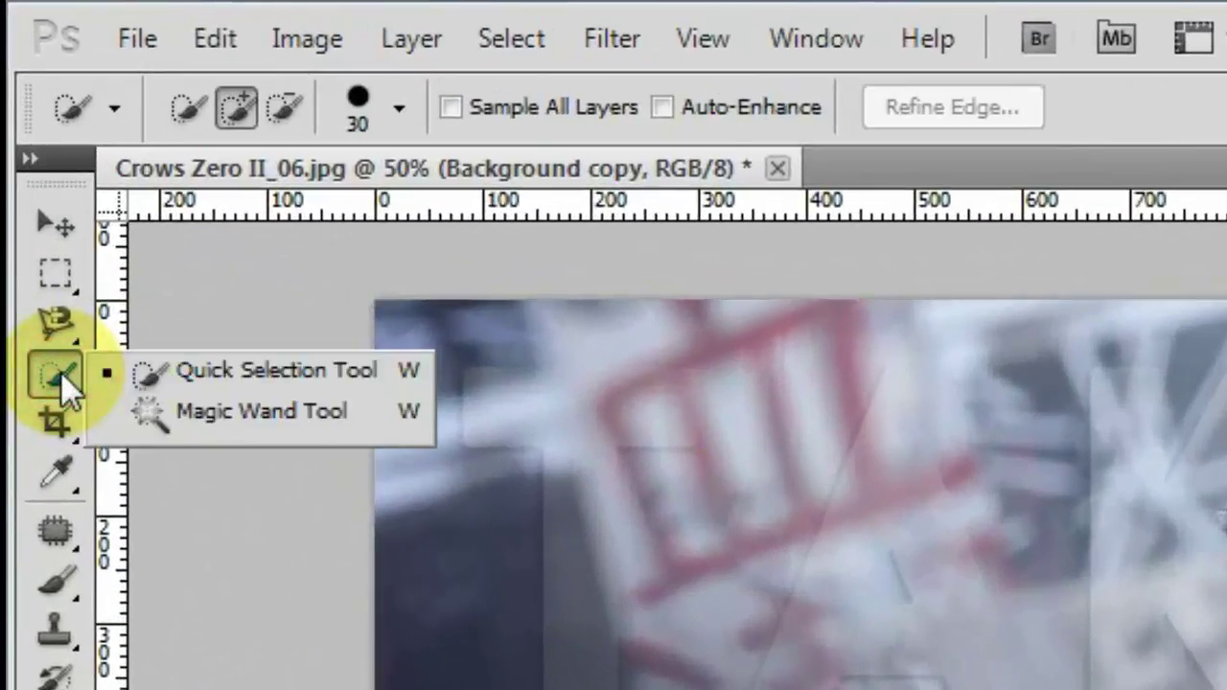
left_click(179, 370)
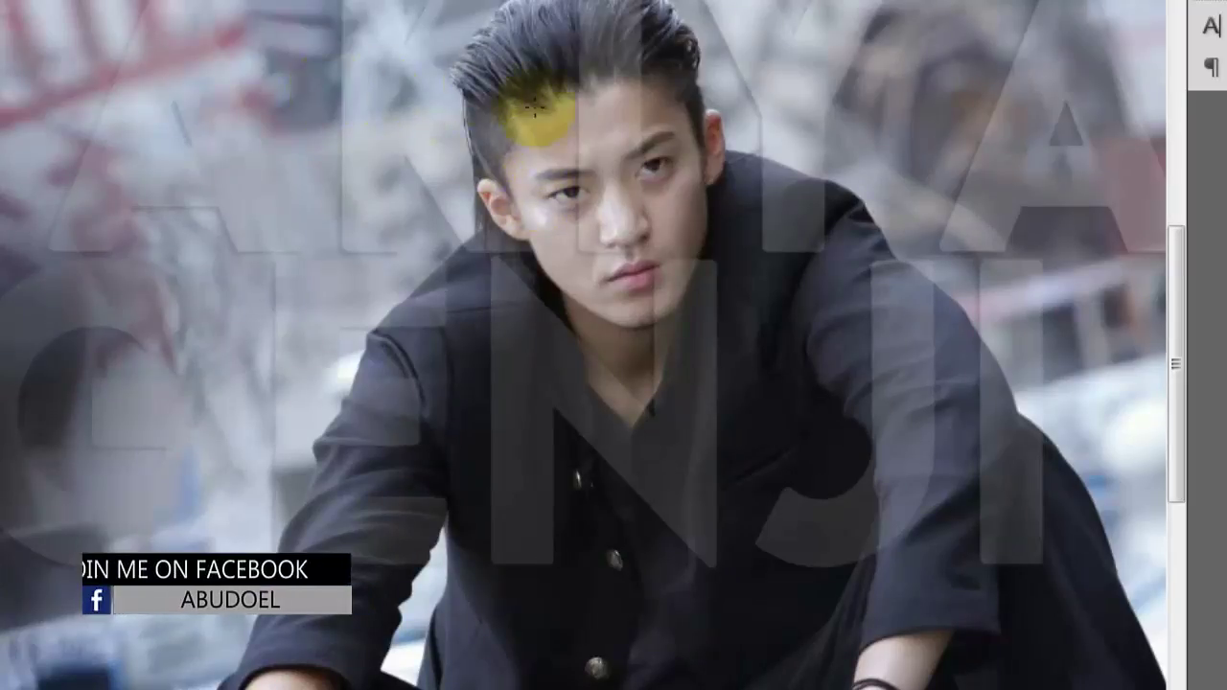
- Paint a selection over the man's hair, face, both shoulders and arms
left_click_drag(517, 19, 535, 36)
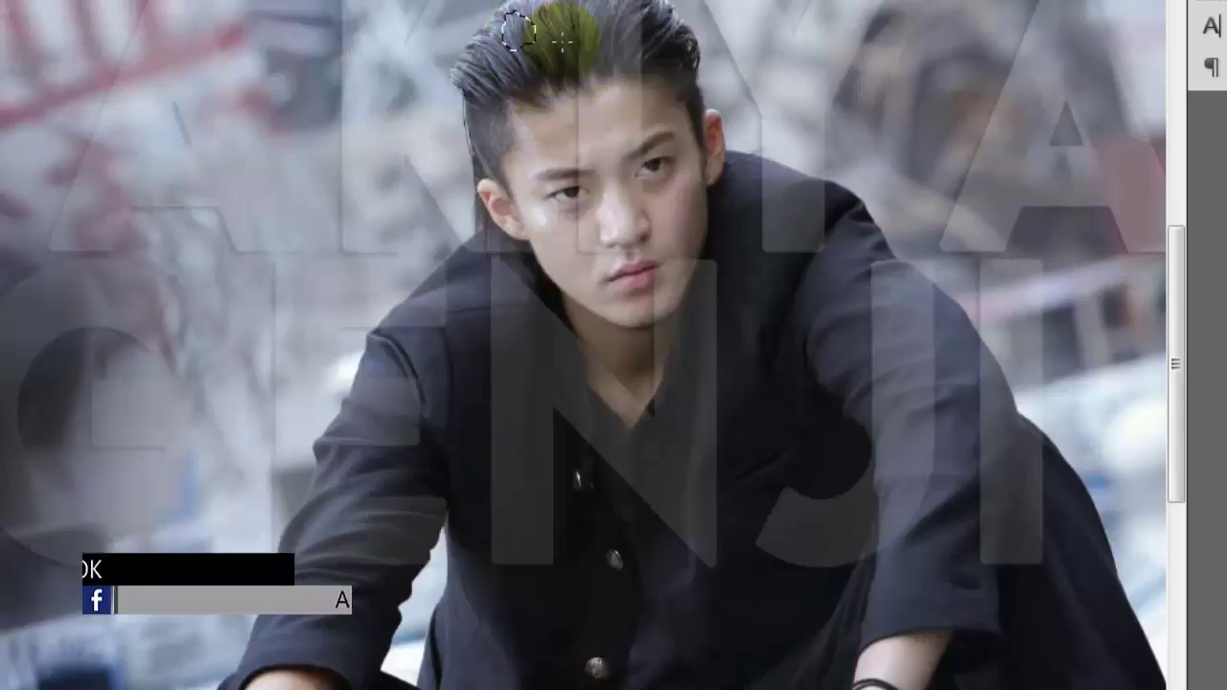
left_click(539, 36)
key("Delete")
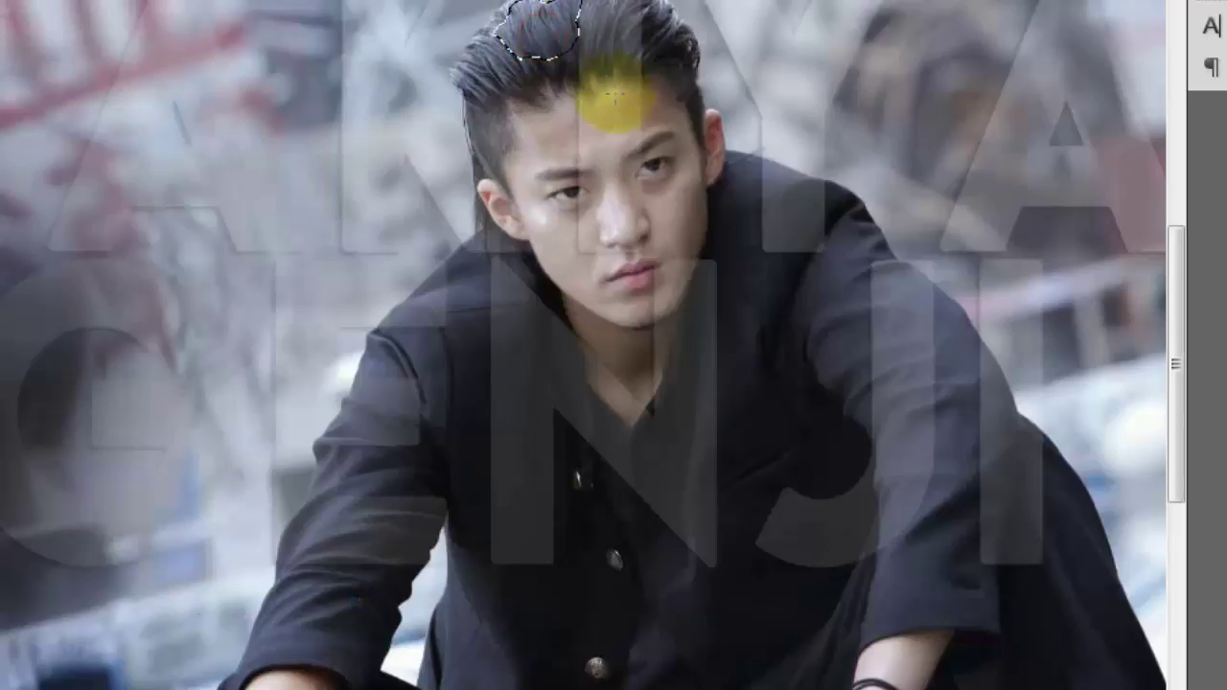
left_click_drag(652, 110, 658, 123)
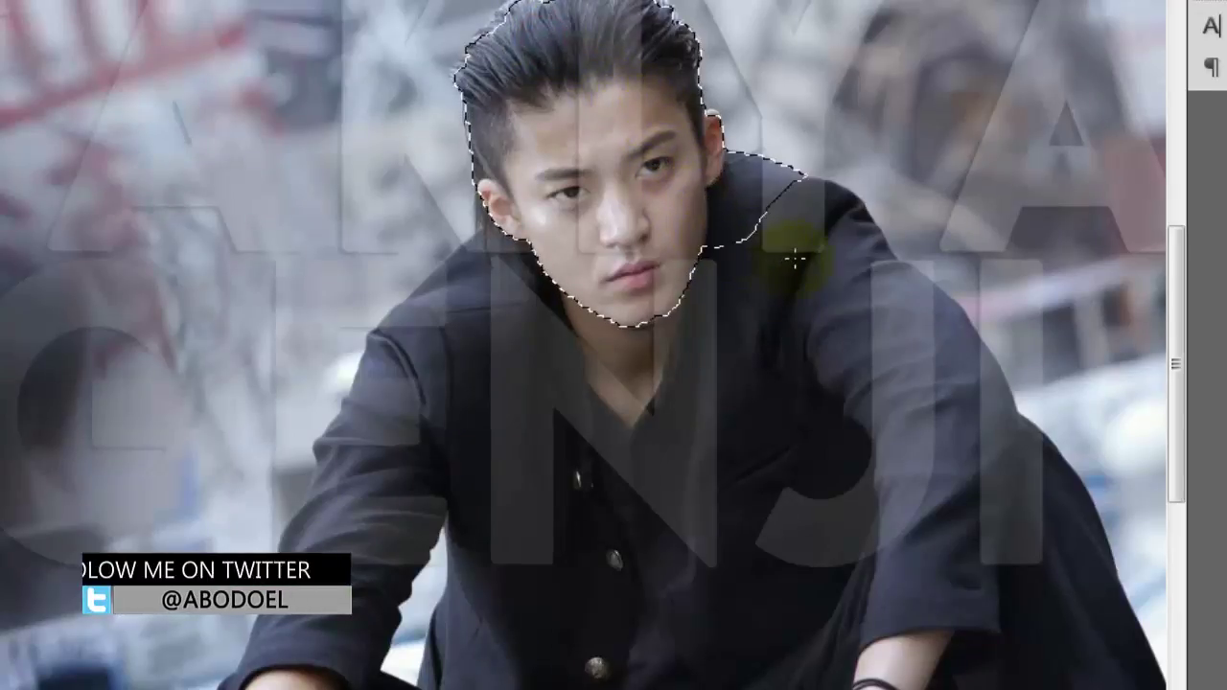
left_click_drag(822, 274, 851, 309)
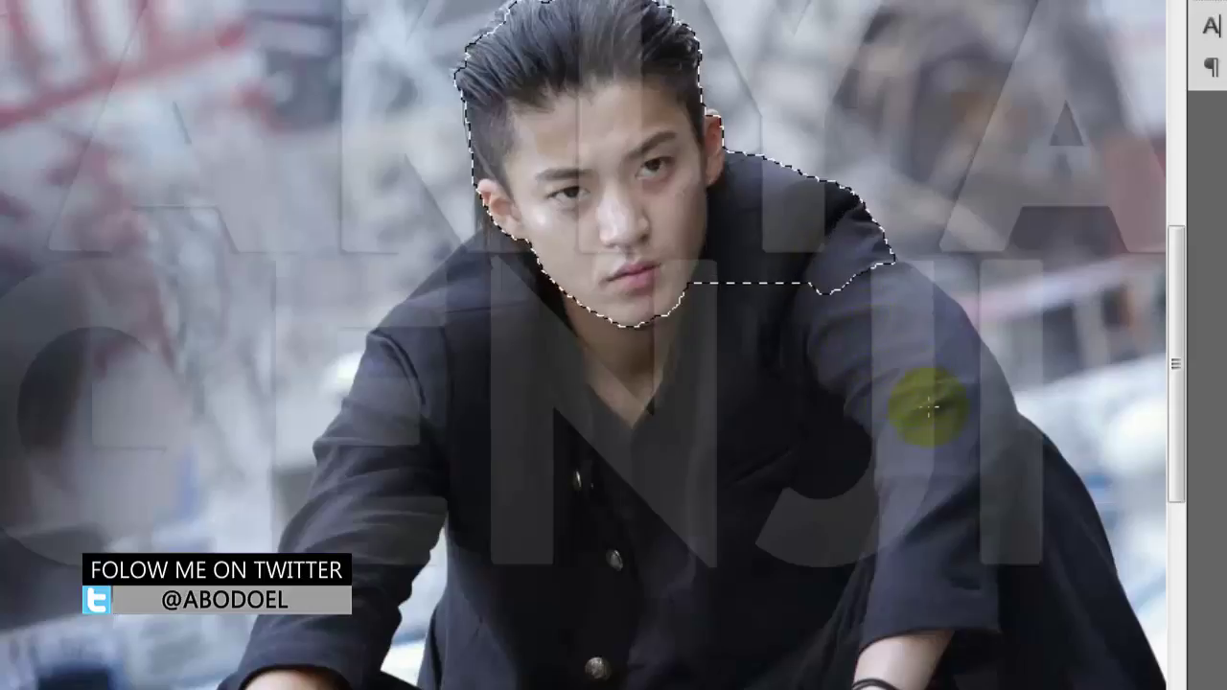
mouse_move(922, 403)
left_mouse_down()
mouse_move(1054, 544)
mouse_move(771, 274)
left_mouse_up()
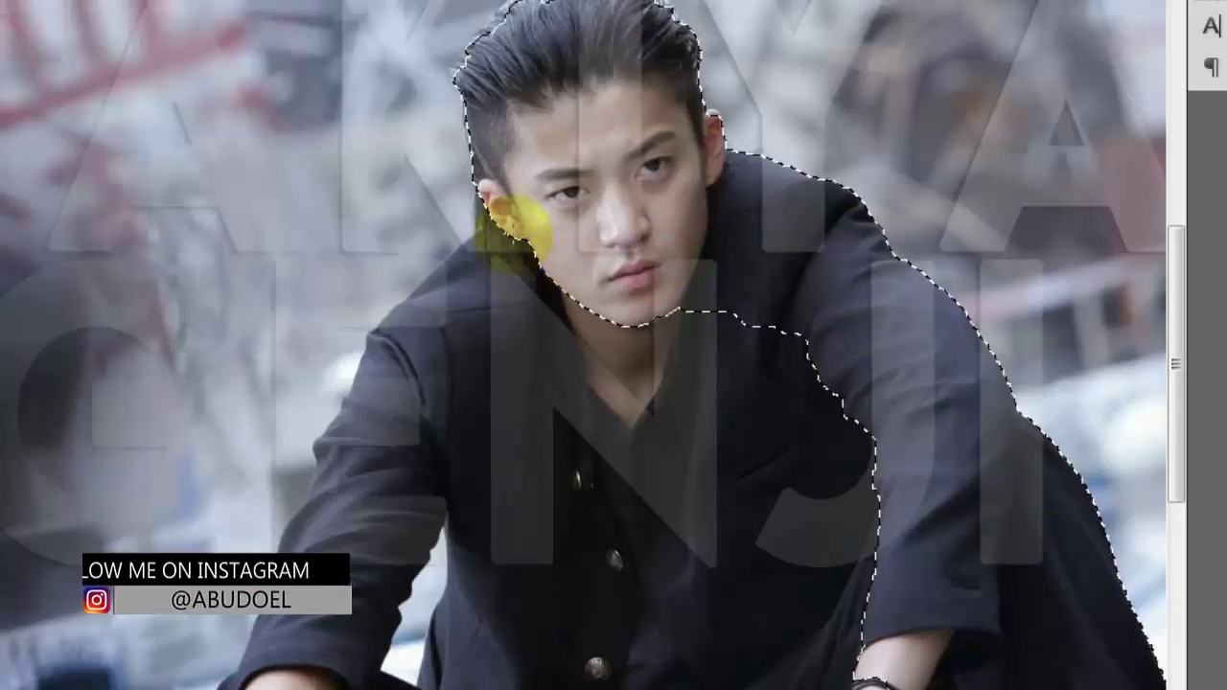
left_click_drag(513, 225, 444, 353)
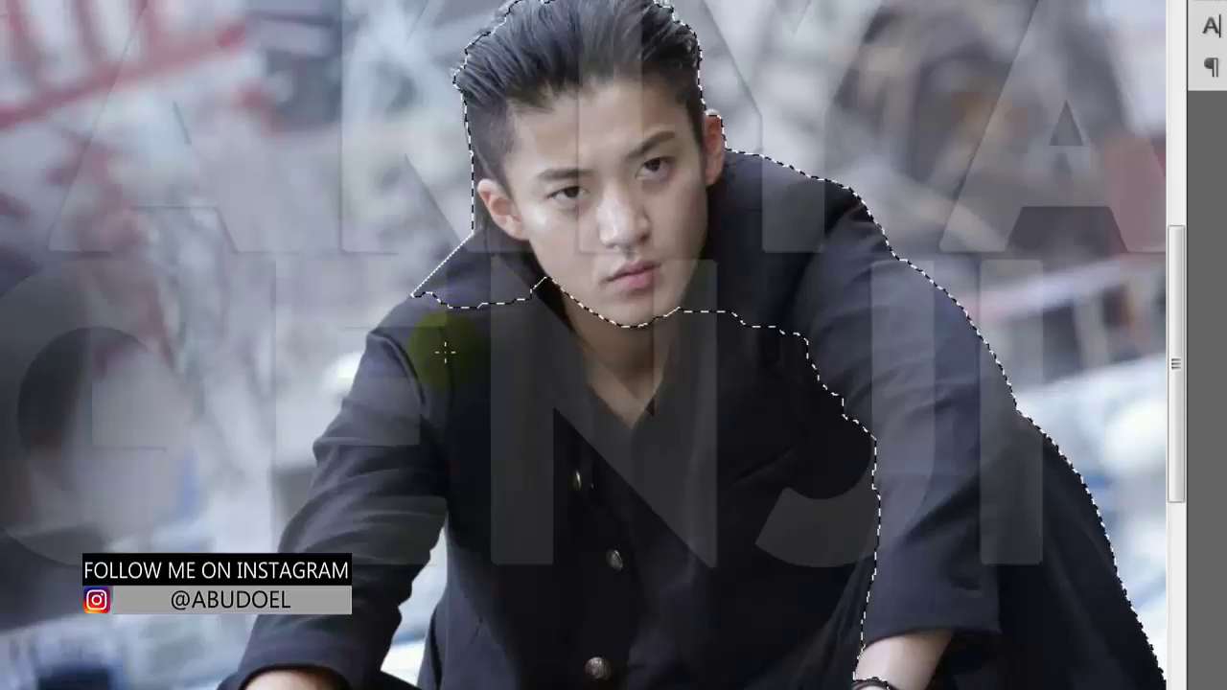
left_click(406, 431)
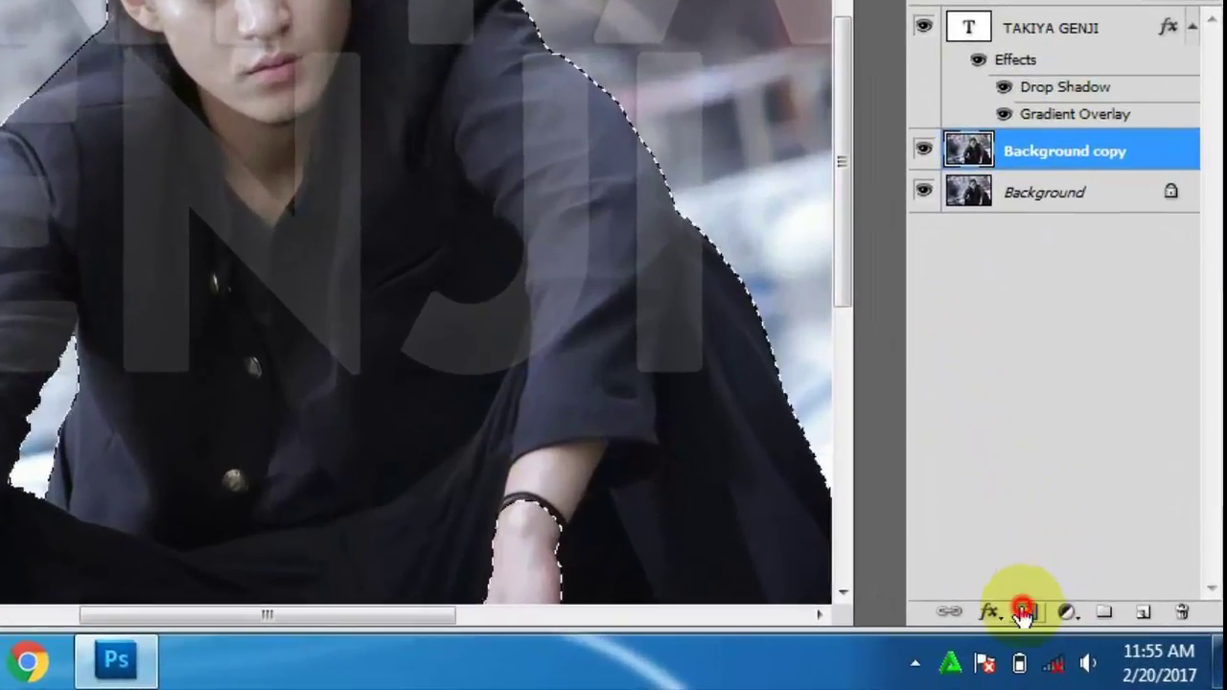
- Mask the Background copy layer down to the man and move it above TAKIYA GENJI
left_click(1023, 613)
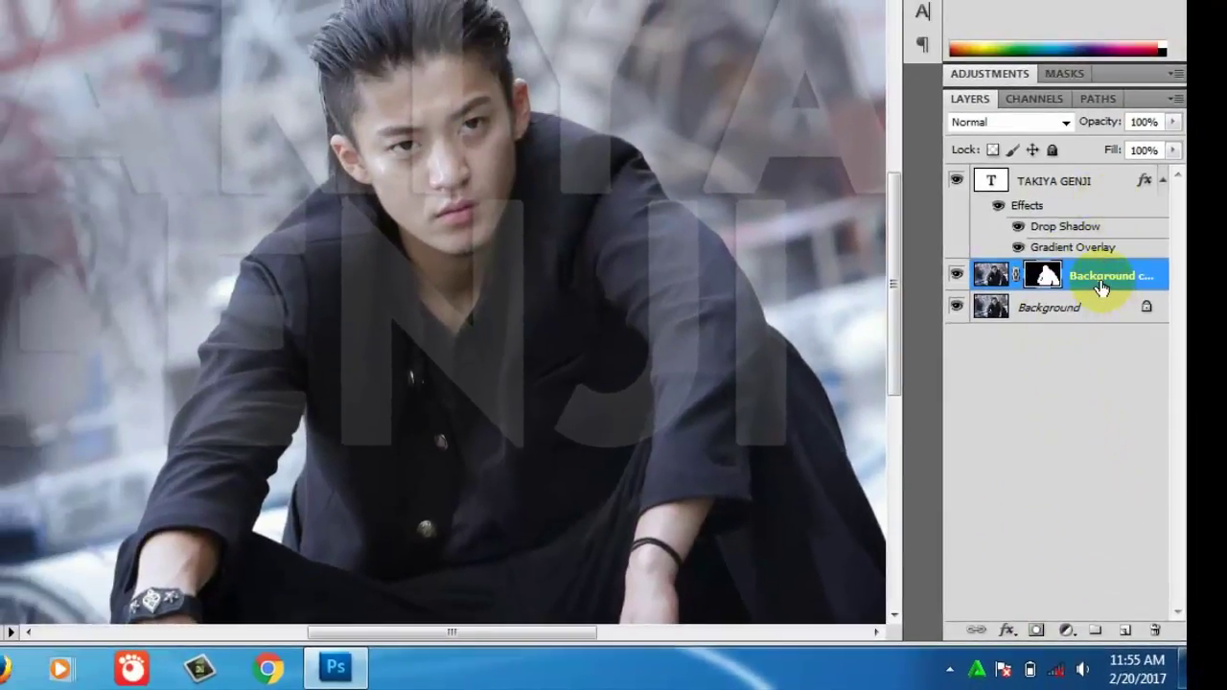
left_click_drag(1101, 285, 1087, 181)
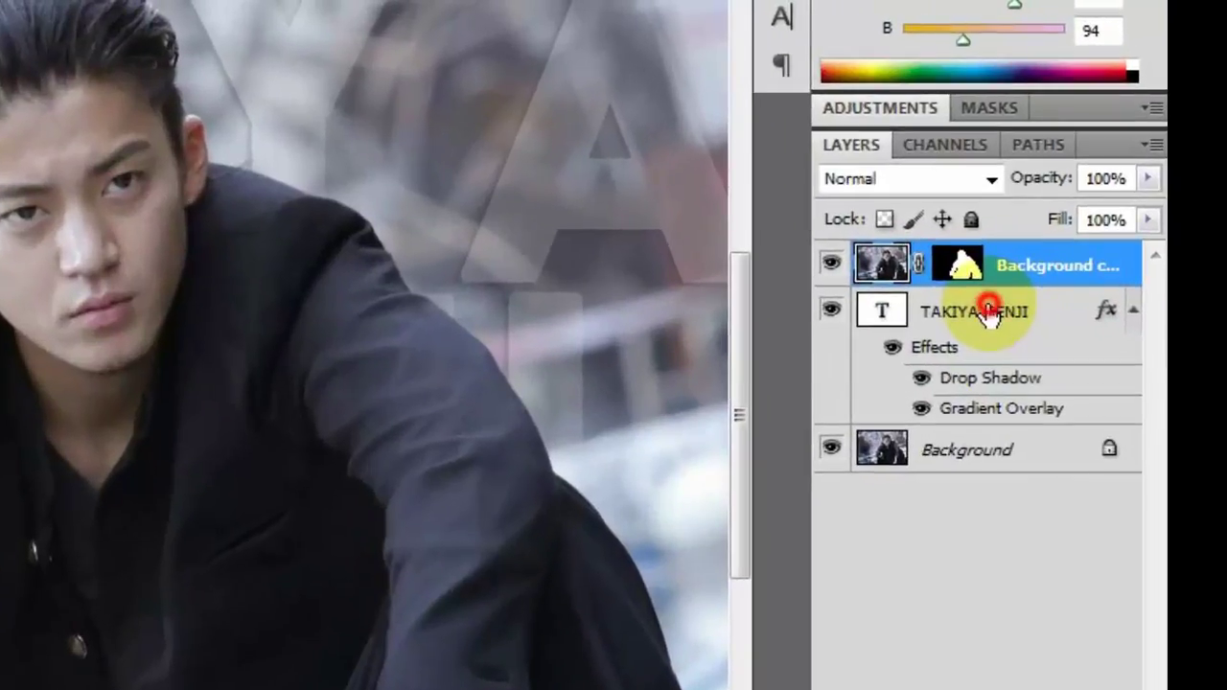
- Raise the TAKIYA GENJI layer's opacity to 100% and fit the whole image on screen
left_click(989, 314)
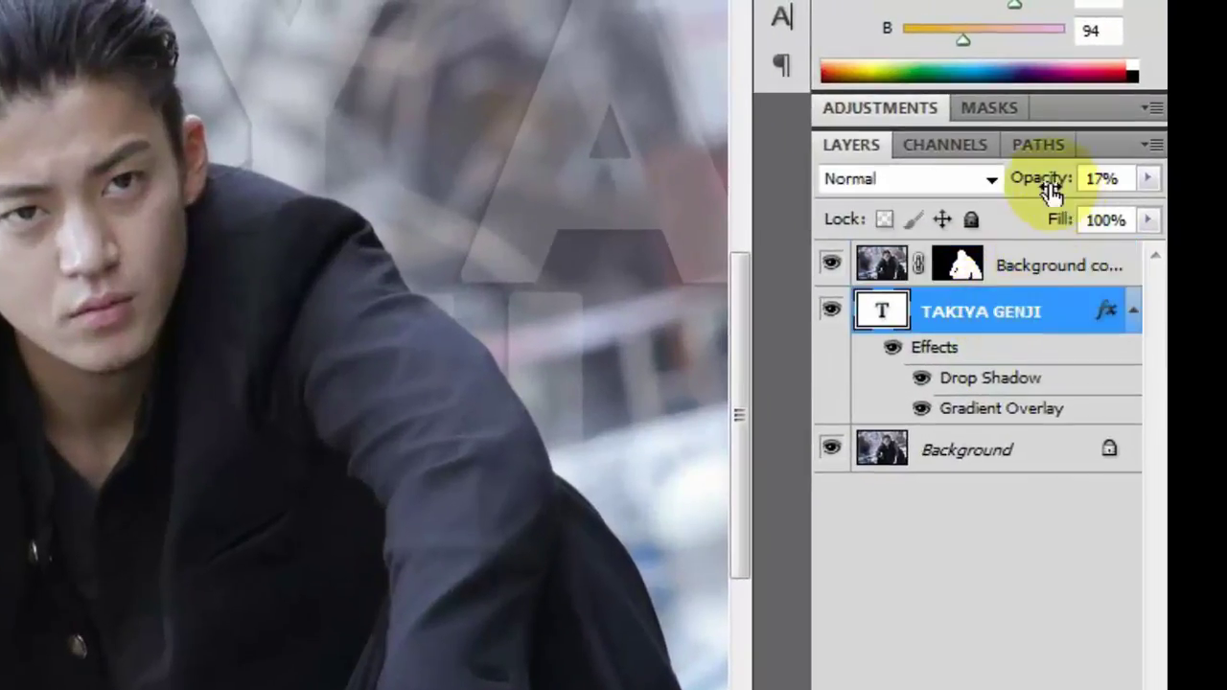
left_click_drag(1046, 189, 1162, 149)
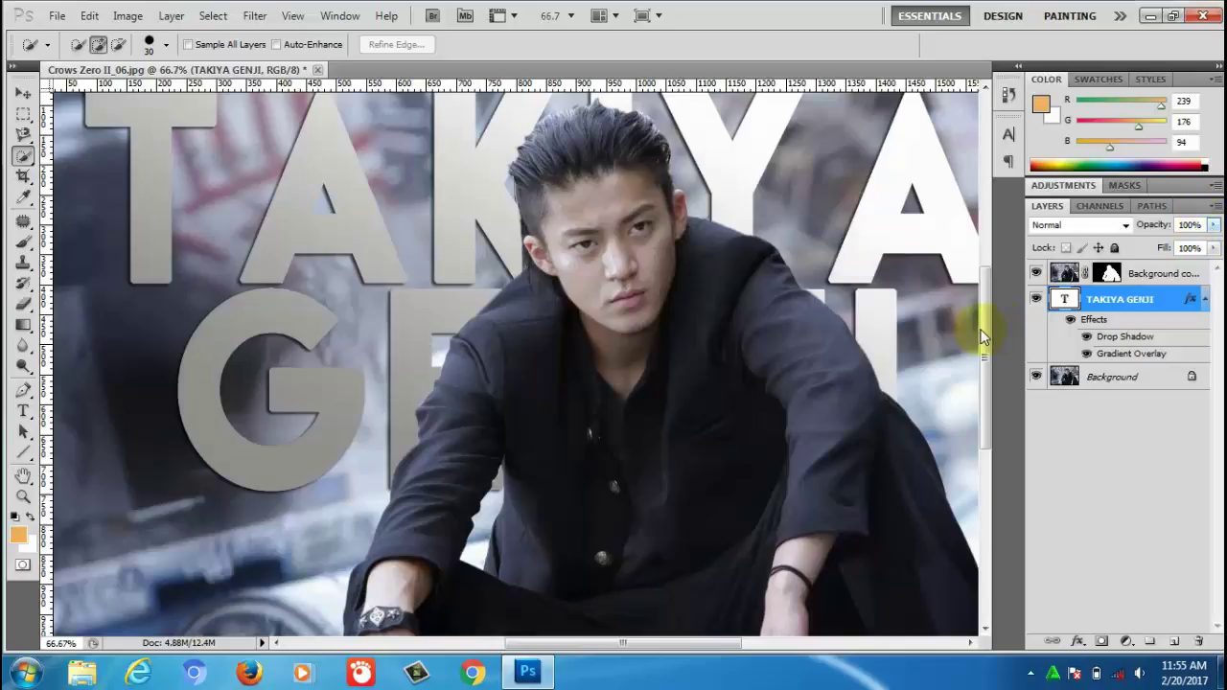
left_click_drag(982, 335, 993, 362)
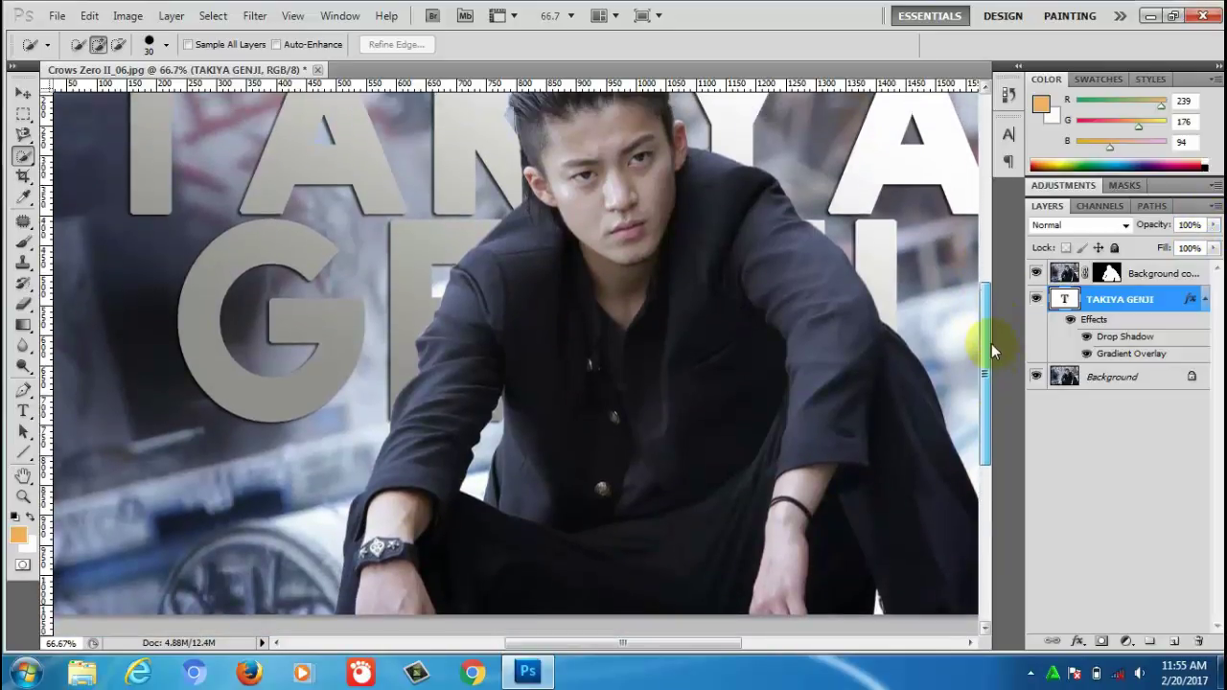
left_click_drag(992, 356, 991, 336)
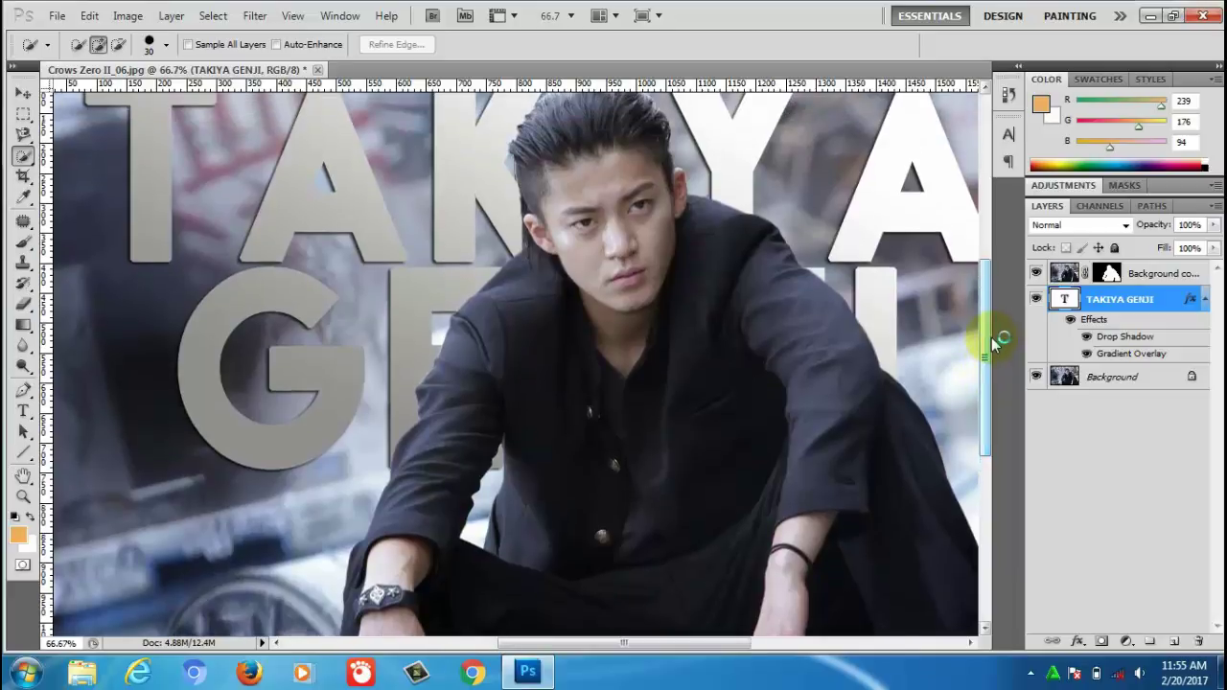
key("ctrl+0")
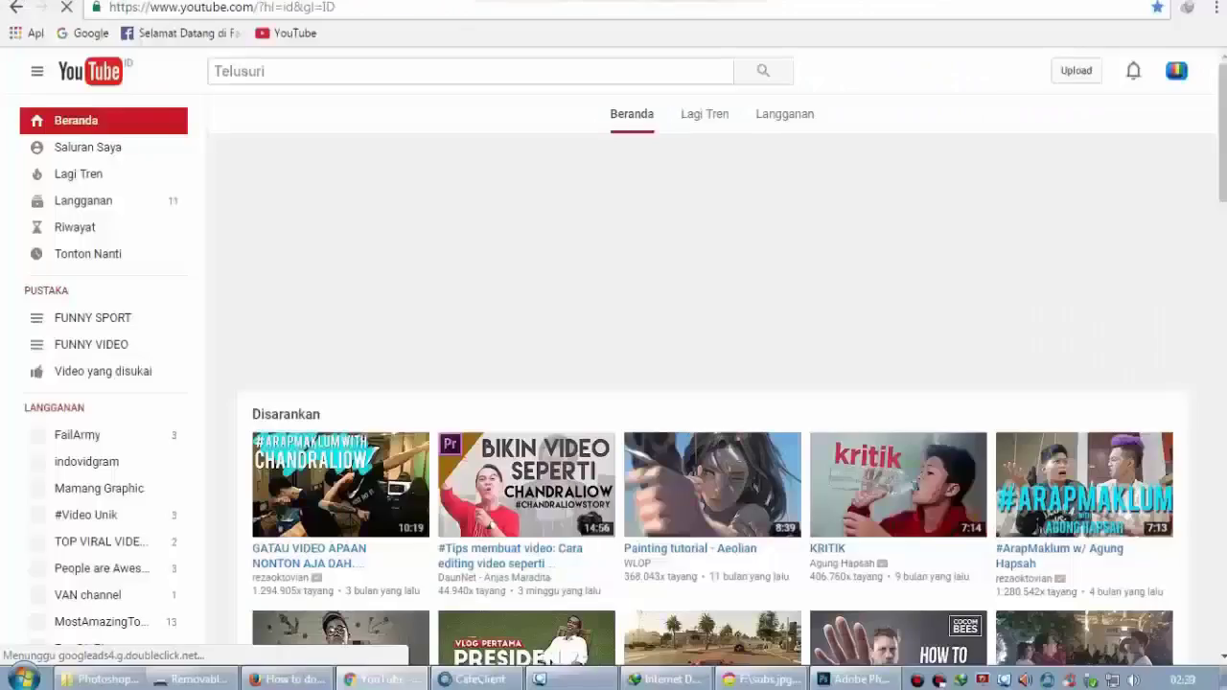
- Search YouTube for the tutorial author's name, open their channel page and subscribe
type("Ab")
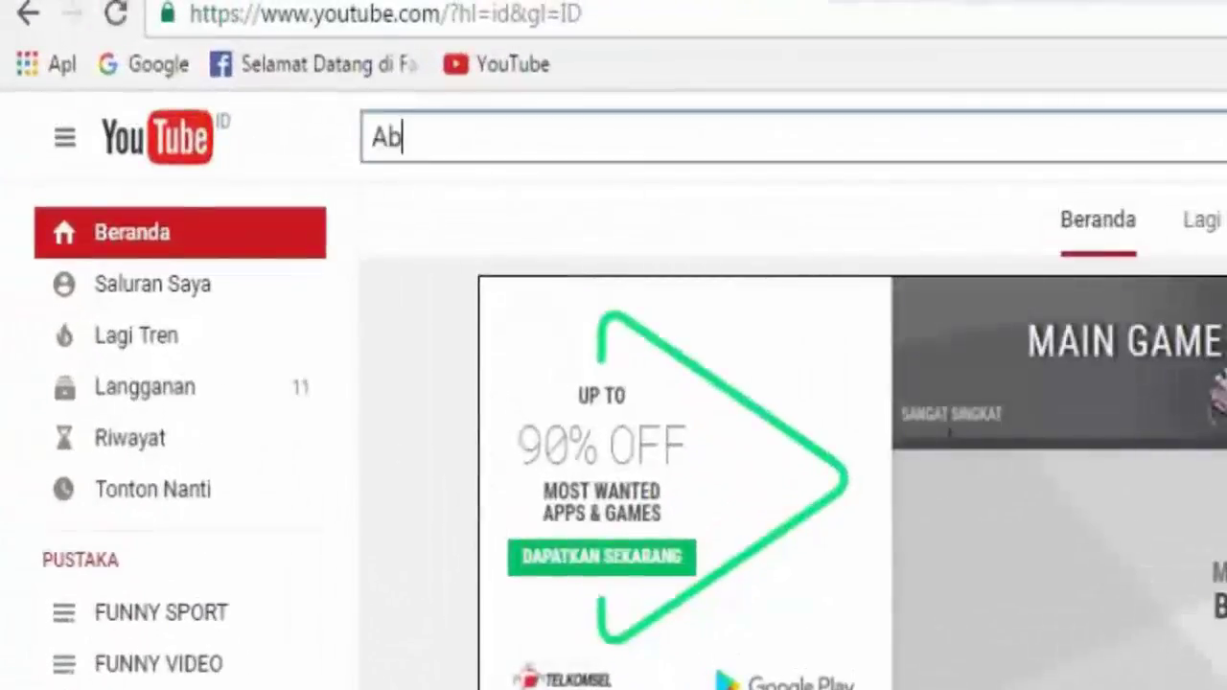
type("u")
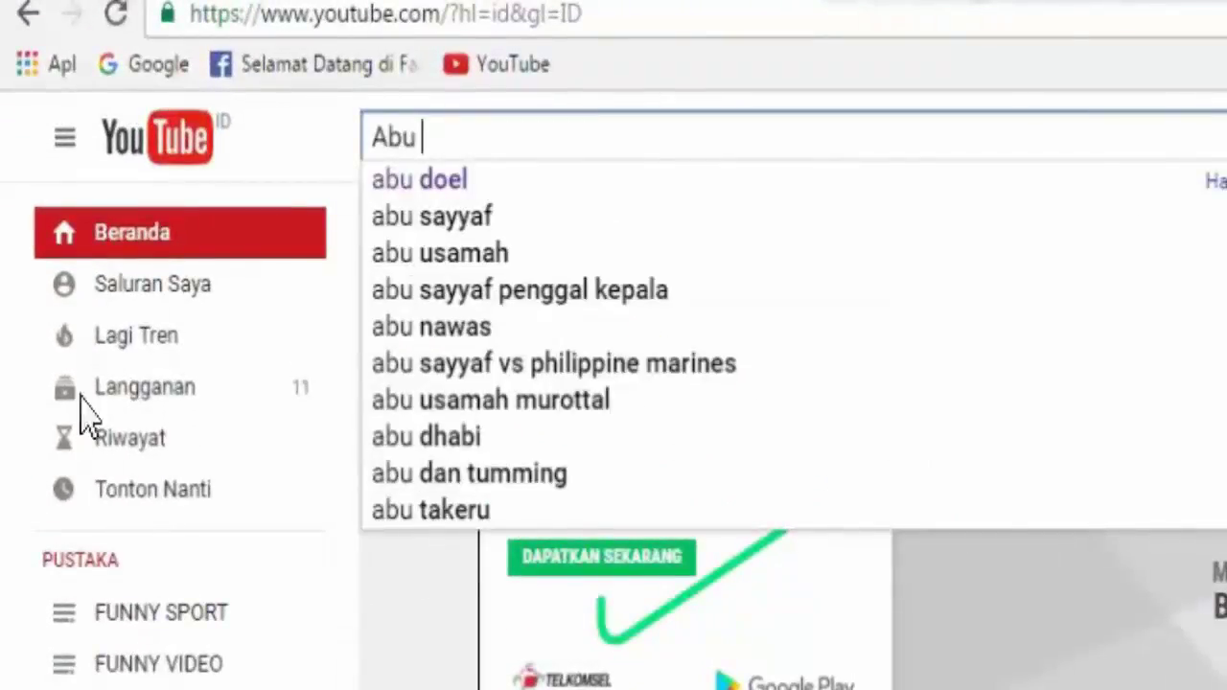
left_click(419, 182)
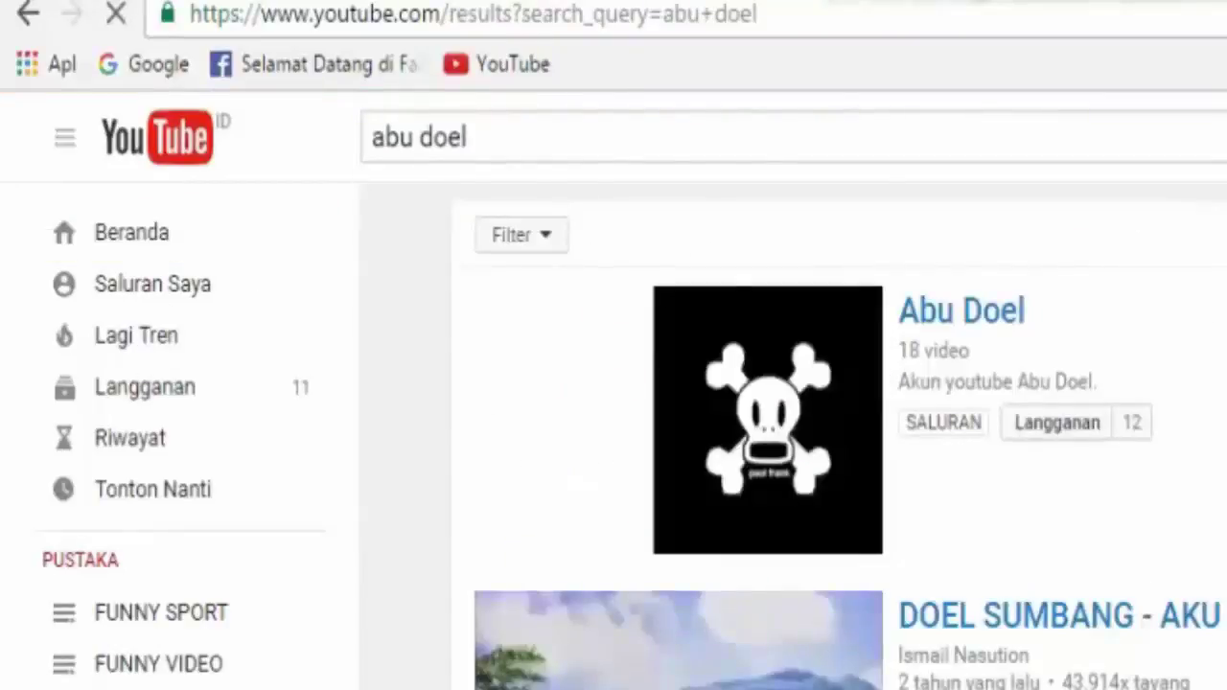
left_click(1018, 314)
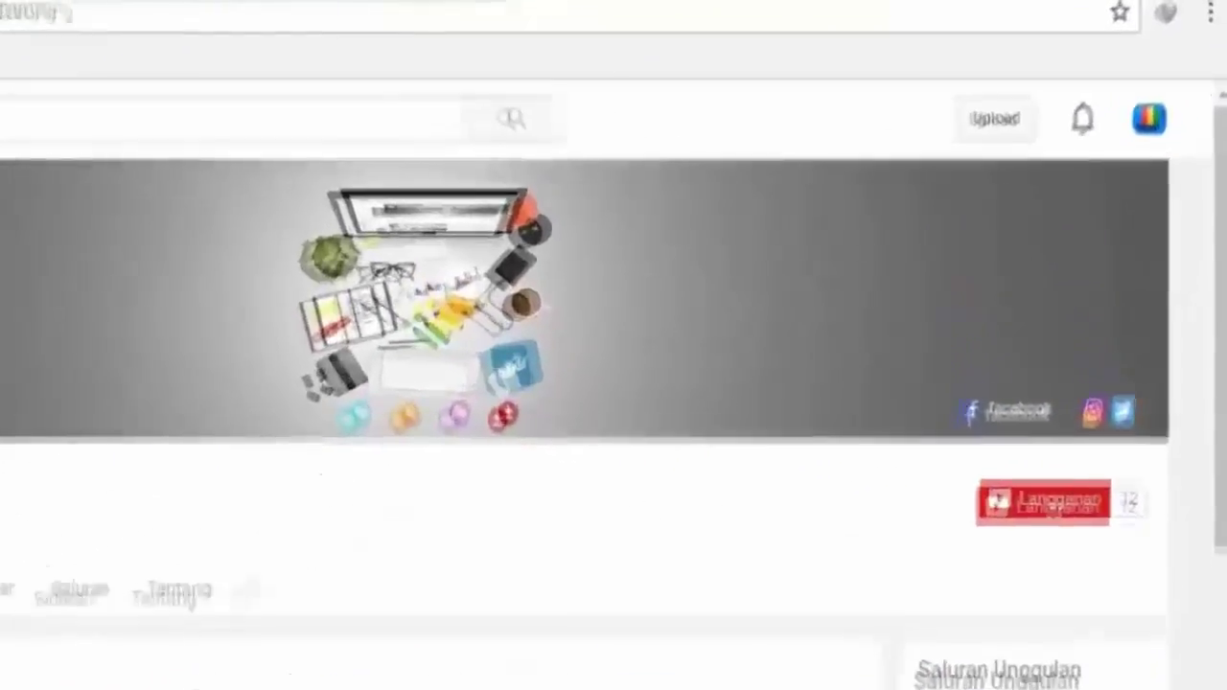
left_click(1016, 551)
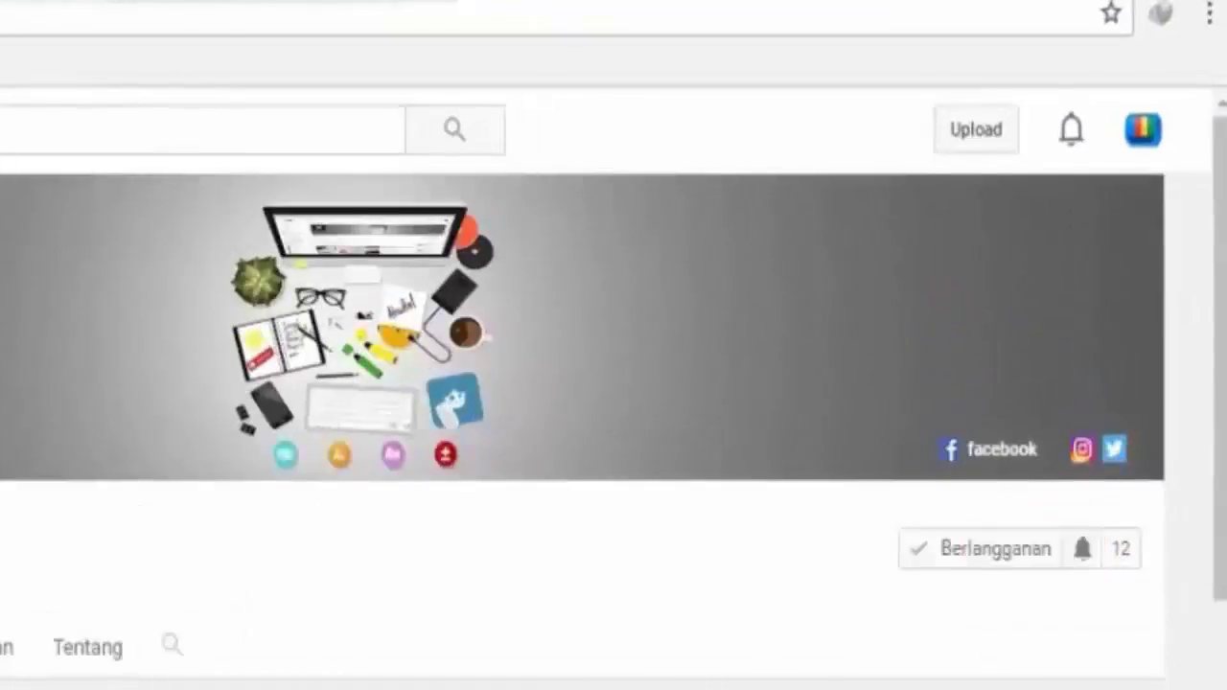